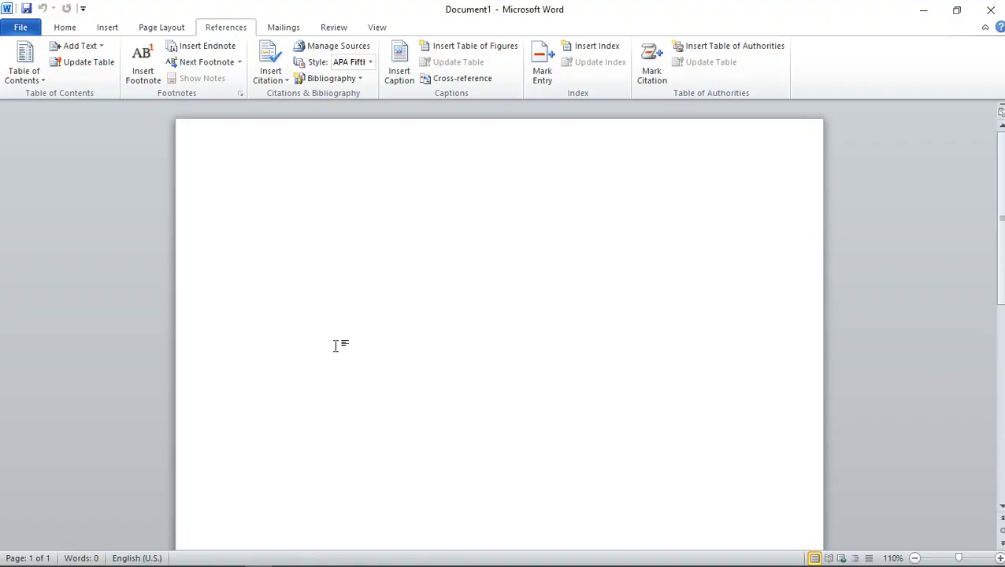
Insert two page breaks into the blank document so that it has three pages
{"action": "left_click", "coordinate": [914, 559]}
{"action": "left_click", "coordinate": [915, 559]}
{"action": "left_click", "coordinate": [914, 559]}
{"action": "left_click", "coordinate": [914, 559]}
{"action": "left_click", "coordinate": [914, 559]}
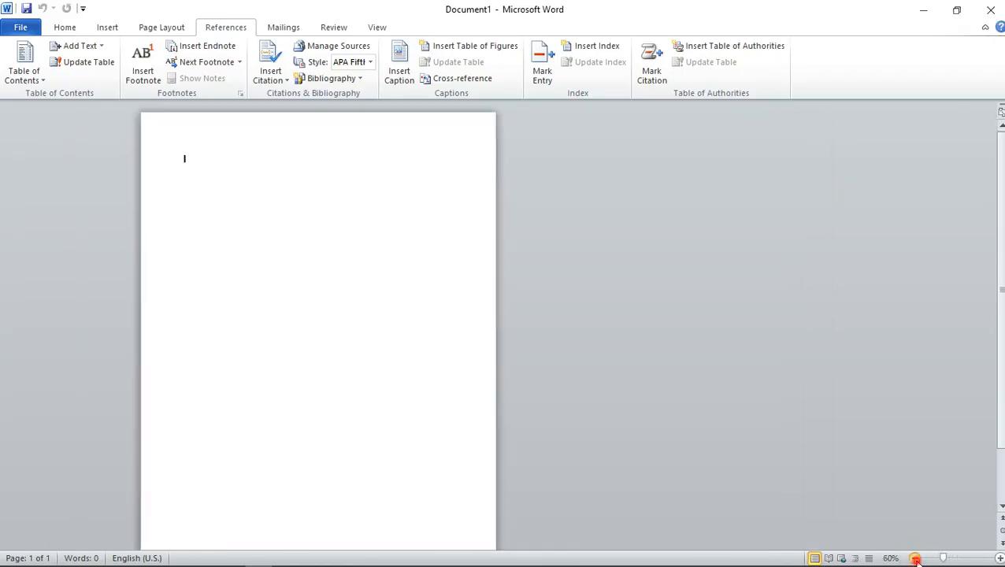
{"action": "left_click", "coordinate": [914, 559]}
{"action": "left_click", "coordinate": [92, 151]}
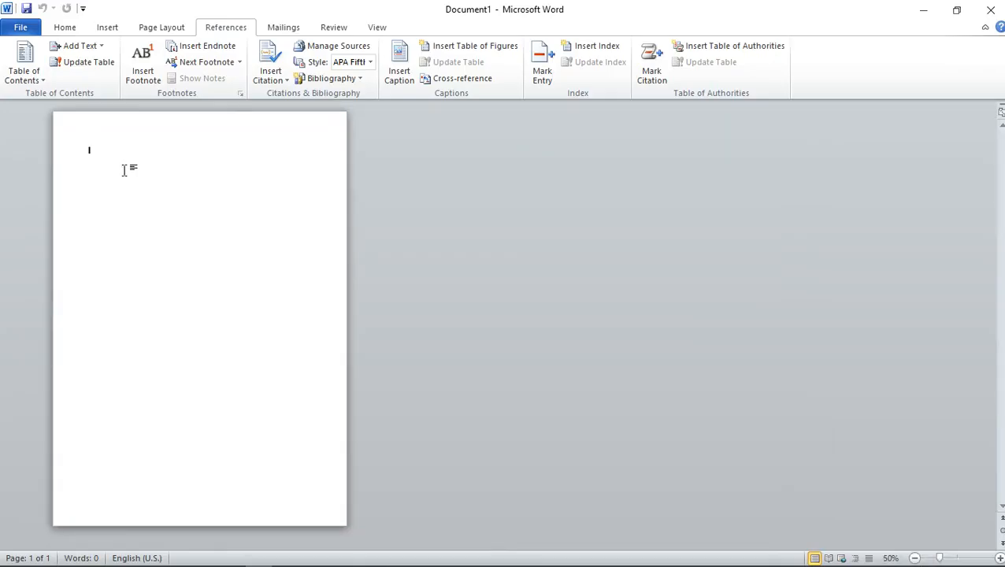
{"action": "key", "text": "ctrl+Return"}
{"action": "key", "text": "ctrl+Return"}
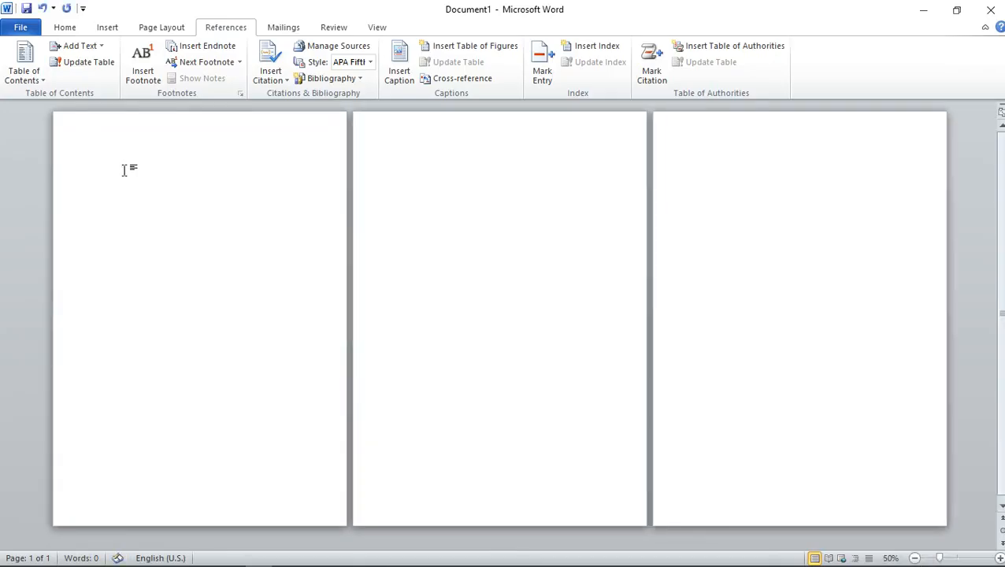
Delete the page break on the first page
{"action": "left_click", "coordinate": [167, 174]}
{"action": "left_click", "coordinate": [413, 191]}
{"action": "left_click", "coordinate": [743, 170]}
{"action": "left_click", "coordinate": [299, 186]}
{"action": "left_click_drag", "start_coordinate": [190, 171], "coordinate": [61, 163]}
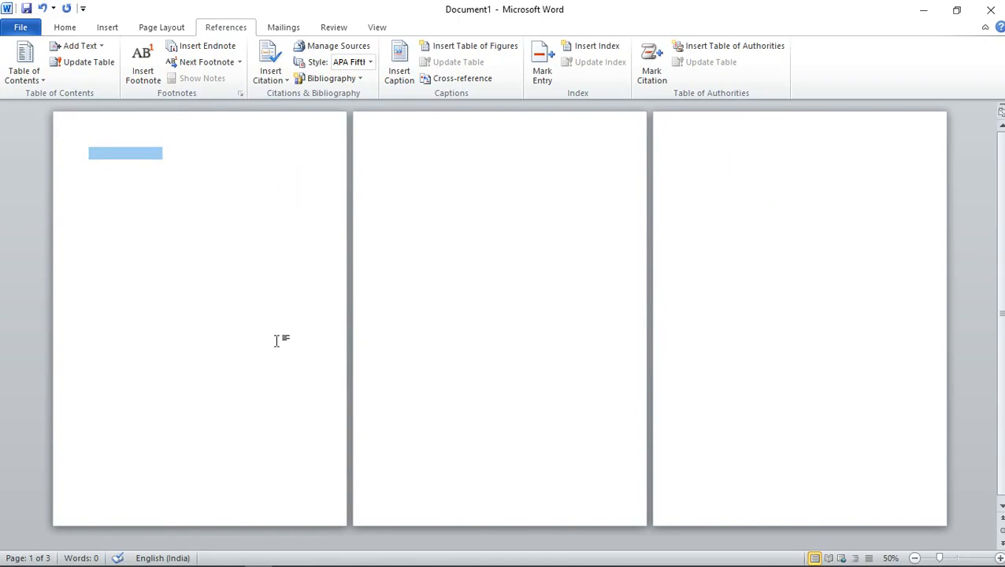
{"action": "key", "text": "Delete"}
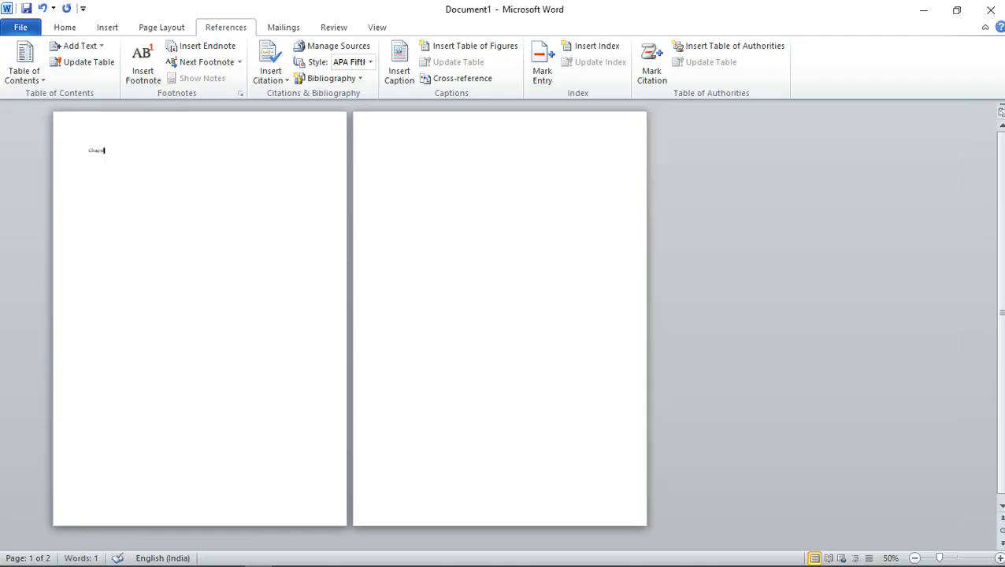
Complete the heading "Chapter – 1" at the top of the first page, correcting its spelling, and start a new line below it
{"action": "scroll", "coordinate": [209, 351], "scroll_direction": "up", "scroll_amount": 10}
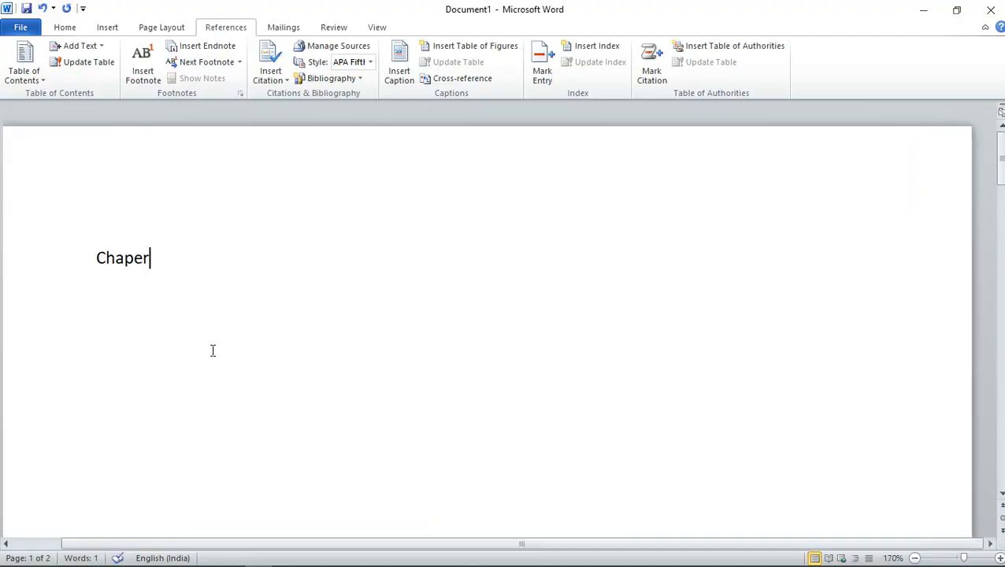
{"action": "scroll", "coordinate": [213, 350], "scroll_direction": "down", "scroll_amount": 1}
{"action": "left_click", "coordinate": [219, 232]}
{"action": "type", "text": "t"}
{"action": "key", "text": "Right"}
{"action": "key", "text": "Right"}
{"action": "type", "text": "- "}
{"action": "type", "text": "1"}
{"action": "key", "text": "Return"}
{"action": "key", "text": "Up"}
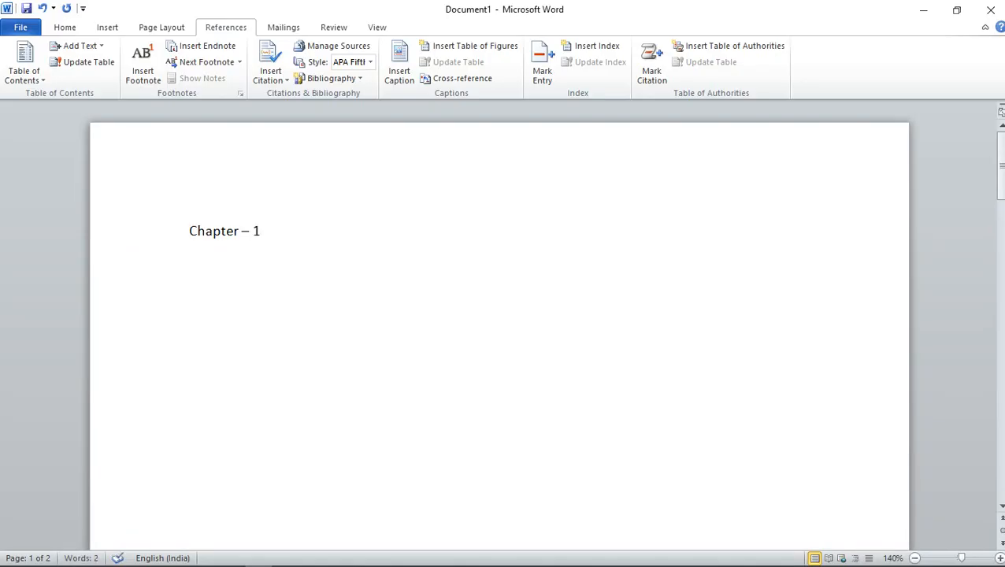
Insert an empty line above the "Chapter – 1" heading
{"action": "key", "text": "Return"}
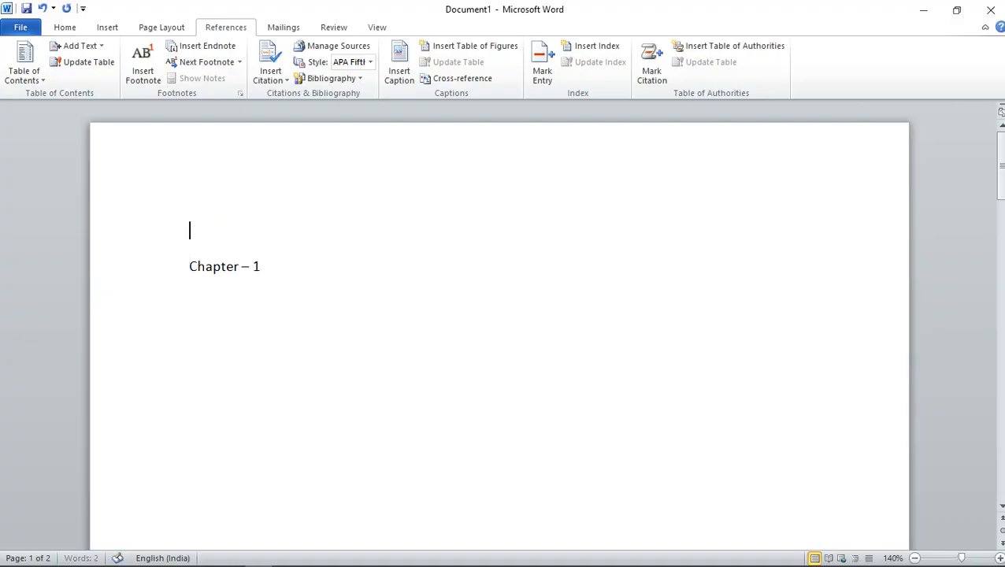
{"action": "left_click_drag", "start_coordinate": [190, 227], "coordinate": [282, 225]}
{"action": "left_click", "coordinate": [215, 233]}
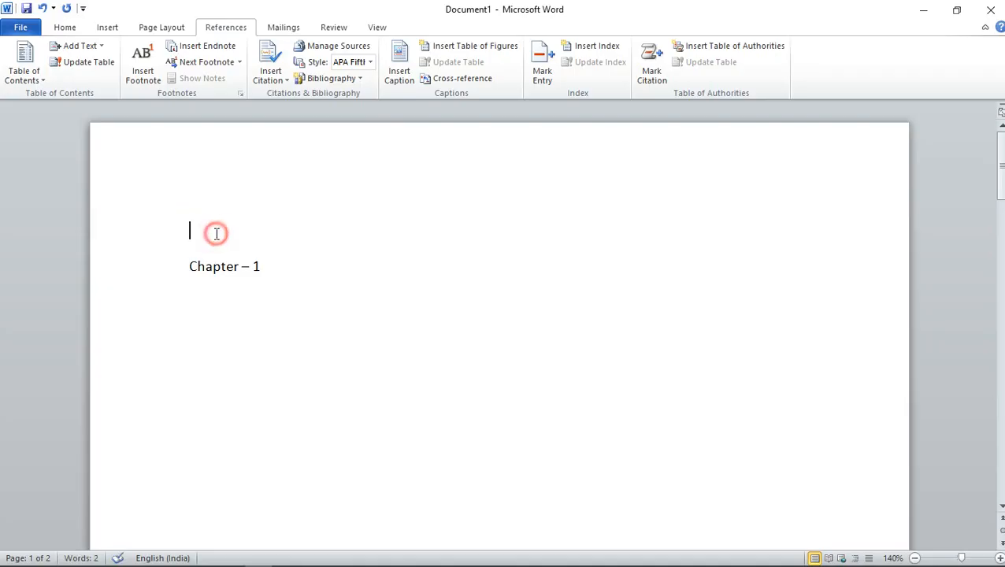
{"action": "left_click", "coordinate": [195, 229]}
Generate sample paragraphs below the "Chapter – 1" heading with =rand()
{"action": "left_click", "coordinate": [204, 304]}
{"action": "type", "text": "=ra"}
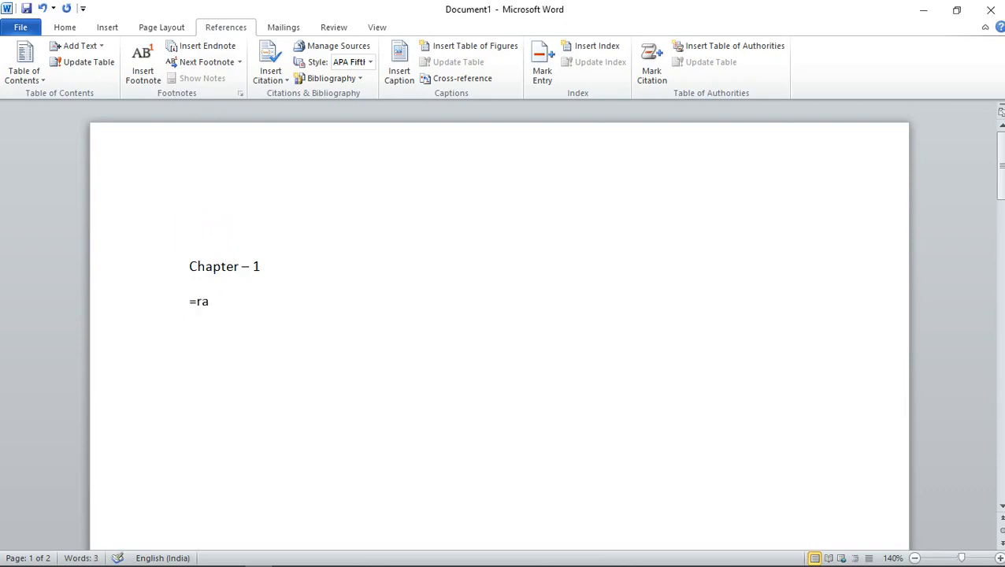
{"action": "type", "text": "nd()"}
{"action": "key", "text": "Return"}
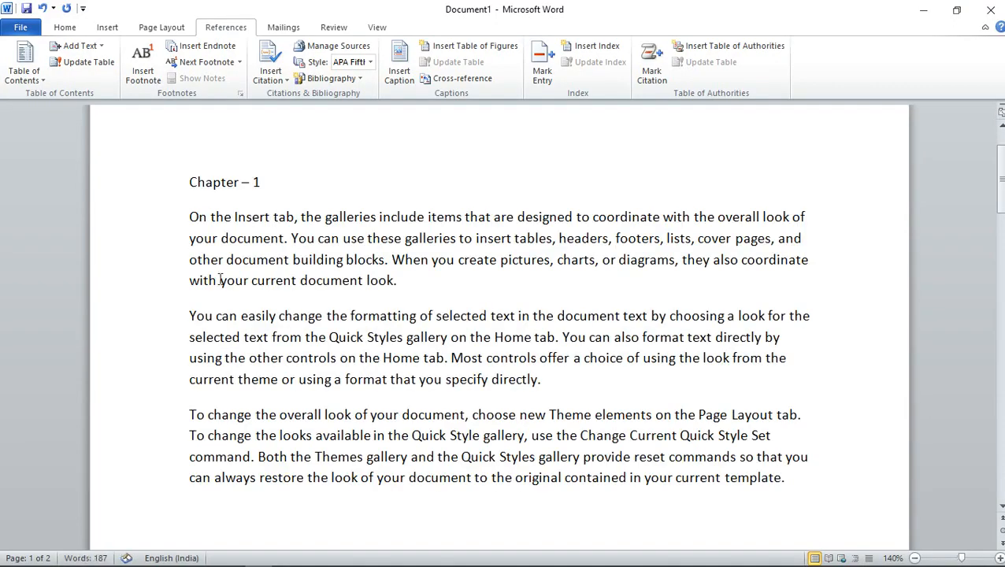
Add the heading "Chapter – 2" at the top of the second page, followed by a new line
{"action": "scroll", "coordinate": [220, 280], "scroll_direction": "down", "scroll_amount": 8}
{"action": "scroll", "coordinate": [252, 297], "scroll_direction": "up", "scroll_amount": 7}
{"action": "scroll", "coordinate": [275, 307], "scroll_direction": "down", "scroll_amount": 8}
{"action": "scroll", "coordinate": [290, 310], "scroll_direction": "down", "scroll_amount": 8}
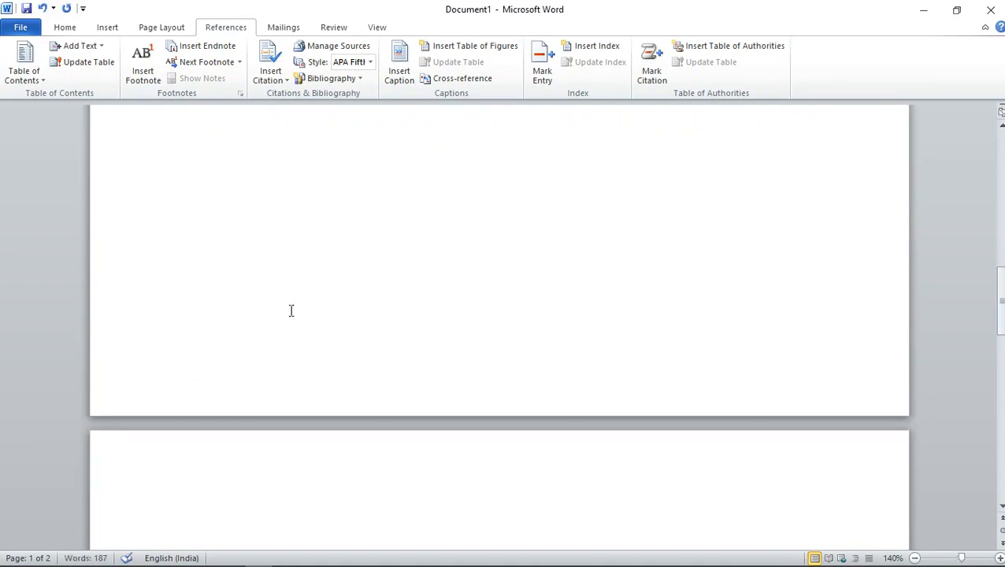
{"action": "scroll", "coordinate": [290, 322], "scroll_direction": "up", "scroll_amount": 4}
{"action": "scroll", "coordinate": [290, 322], "scroll_direction": "down", "scroll_amount": 2}
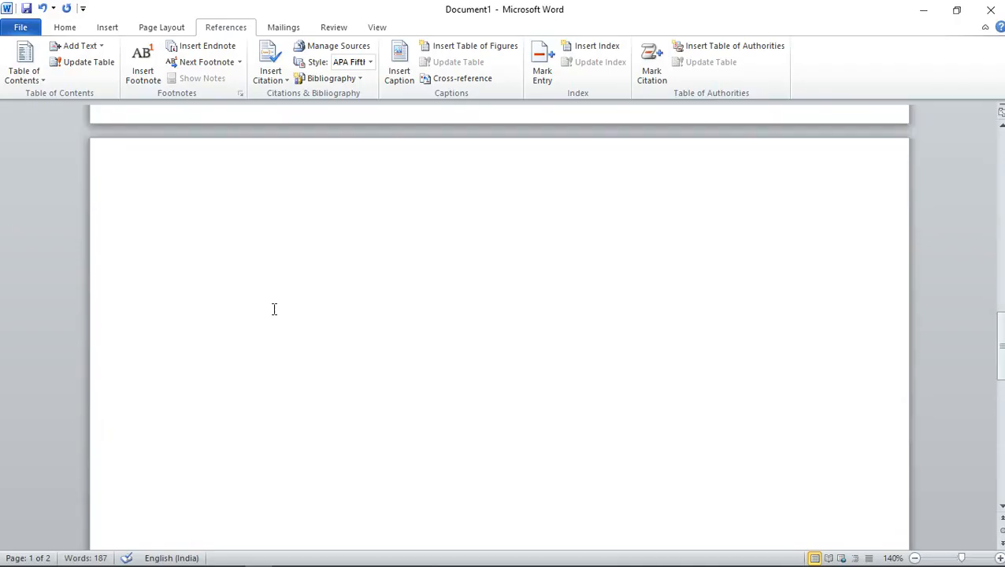
{"action": "scroll", "coordinate": [274, 310], "scroll_direction": "up", "scroll_amount": 3}
{"action": "left_click", "coordinate": [205, 390]}
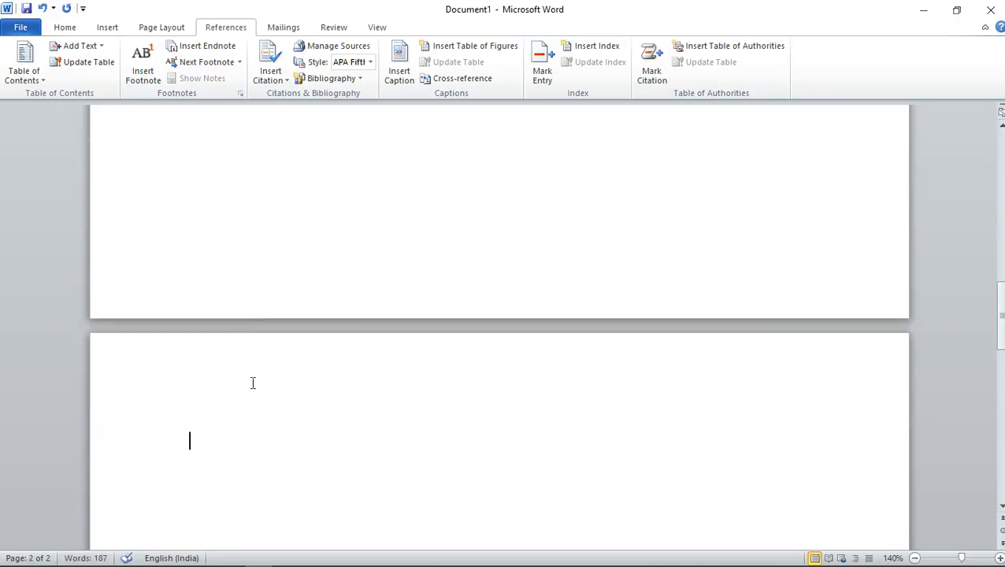
{"action": "type", "text": "Chapter - 2"}
{"action": "key", "text": "Return"}
Generate sample paragraphs below the "Chapter – 2" heading with =rand()
{"action": "type", "text": "="}
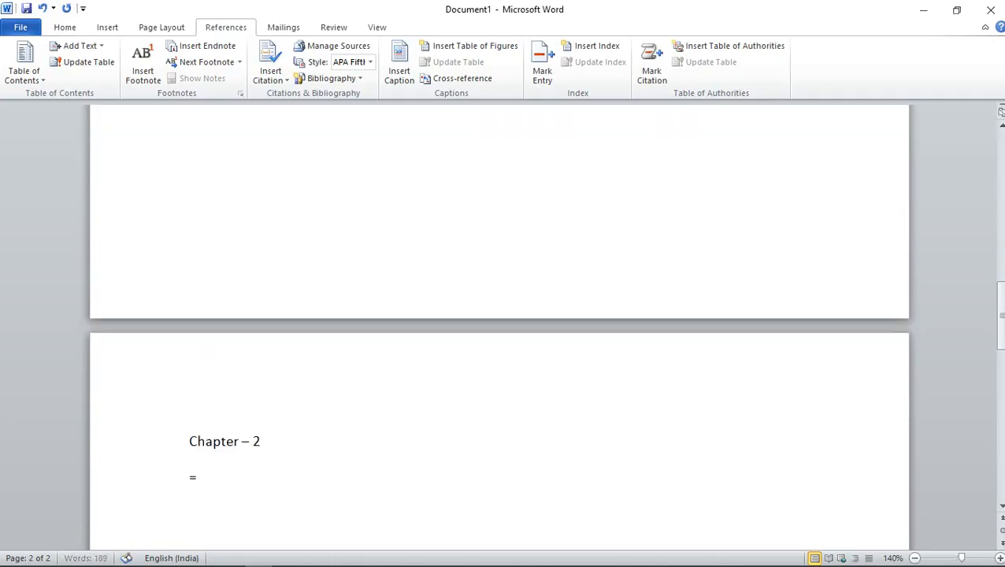
{"action": "type", "text": "rand()"}
{"action": "key", "text": "Return"}
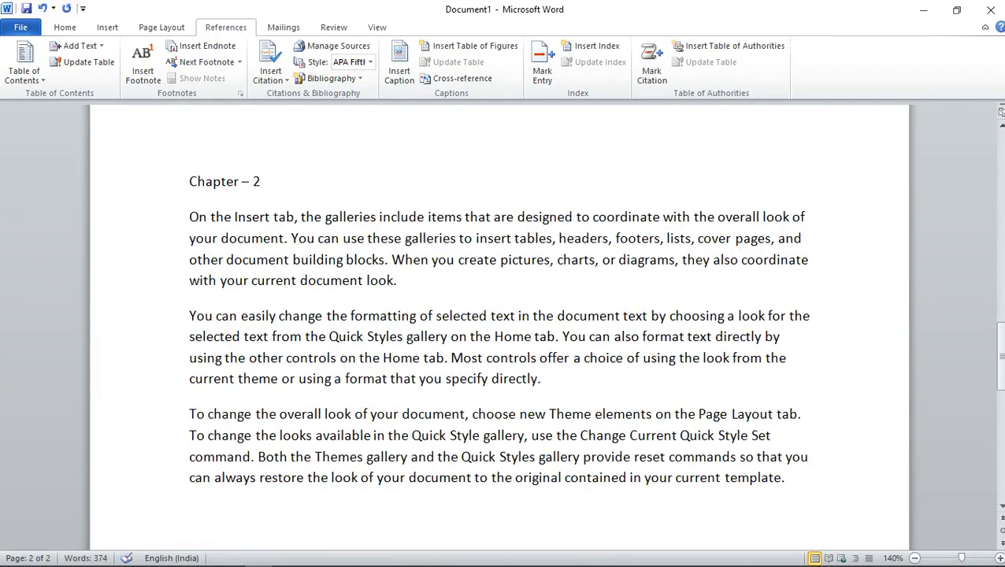
Start a third page after the Chapter – 2 text and add the heading "Chapter – 3" there, followed by a new line
{"action": "scroll", "coordinate": [312, 426], "scroll_direction": "down", "scroll_amount": 8}
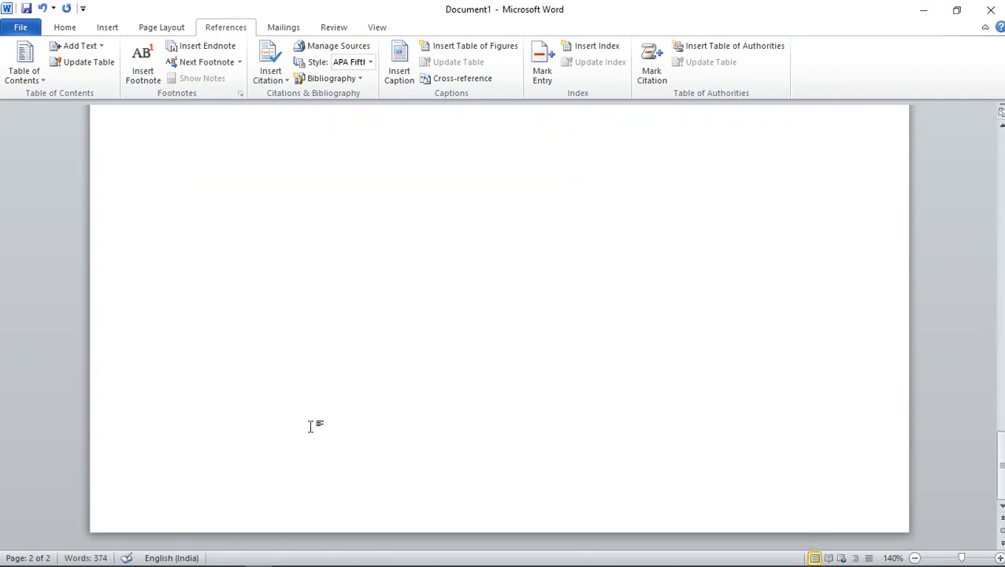
{"action": "scroll", "coordinate": [312, 425], "scroll_direction": "up", "scroll_amount": 10}
{"action": "scroll", "coordinate": [312, 426], "scroll_direction": "down", "scroll_amount": 8}
{"action": "scroll", "coordinate": [312, 425], "scroll_direction": "up", "scroll_amount": 5}
{"action": "scroll", "coordinate": [311, 426], "scroll_direction": "up", "scroll_amount": 5}
{"action": "scroll", "coordinate": [311, 426], "scroll_direction": "down", "scroll_amount": 8}
{"action": "scroll", "coordinate": [312, 426], "scroll_direction": "up", "scroll_amount": 5}
{"action": "scroll", "coordinate": [312, 426], "scroll_direction": "down", "scroll_amount": 5}
{"action": "scroll", "coordinate": [312, 426], "scroll_direction": "up", "scroll_amount": 8}
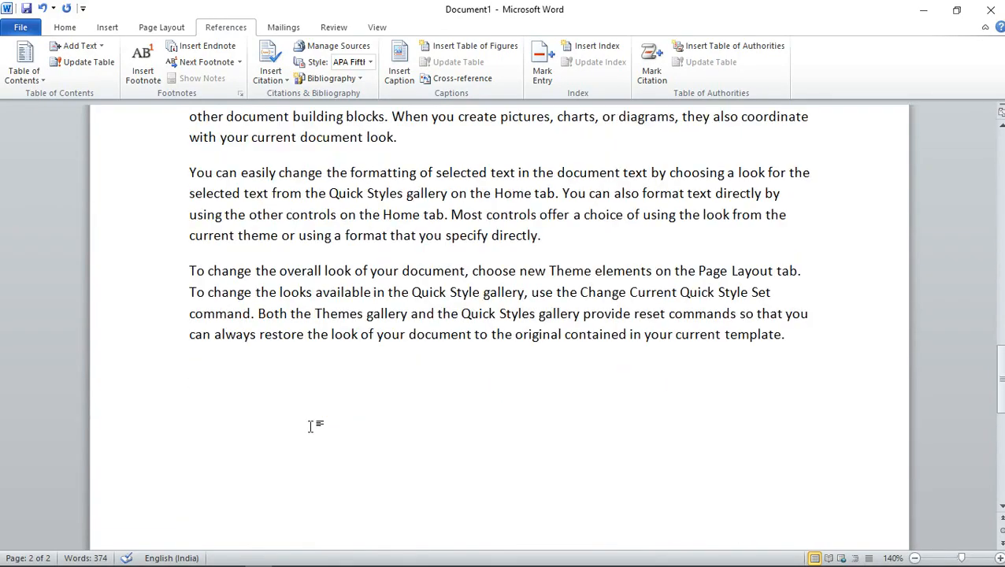
{"action": "scroll", "coordinate": [312, 426], "scroll_direction": "down", "scroll_amount": 8}
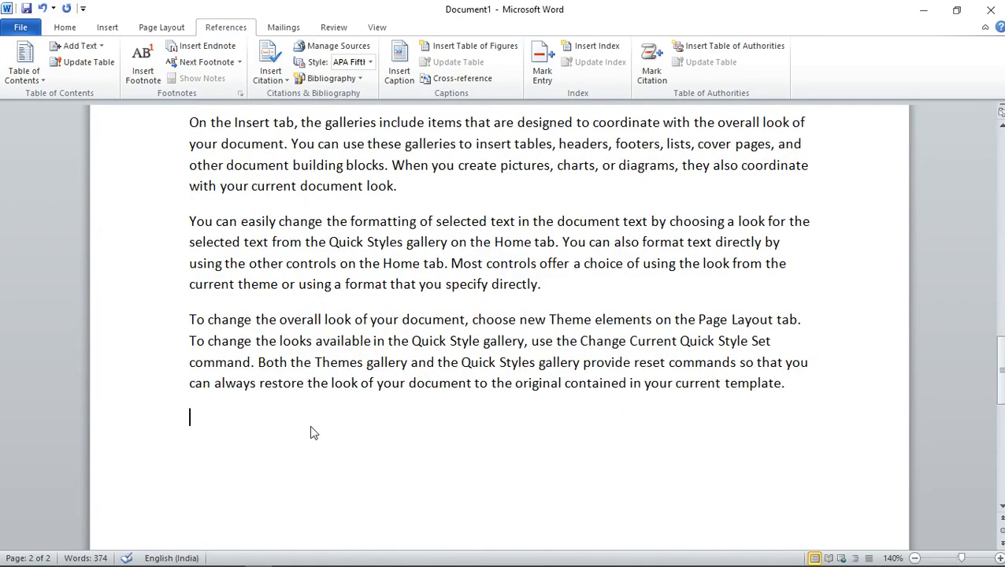
{"action": "scroll", "coordinate": [311, 426], "scroll_direction": "up", "scroll_amount": 8}
{"action": "type", "text": "C"}
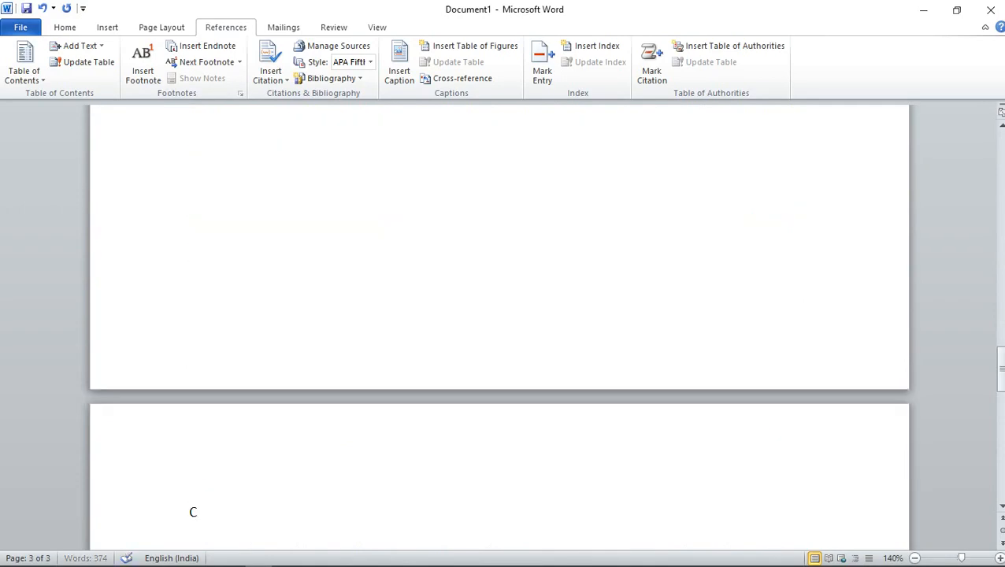
{"action": "type", "text": "hapter - 3"}
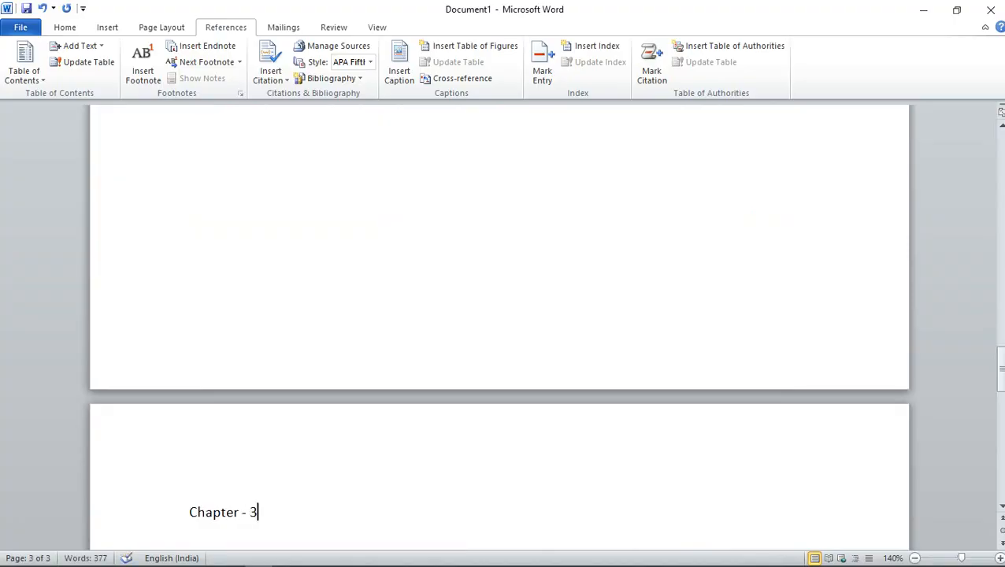
{"action": "key", "text": "Return"}
Generate sample paragraphs below the "Chapter – 3" heading with =rand()
{"action": "type", "text": "=ra"}
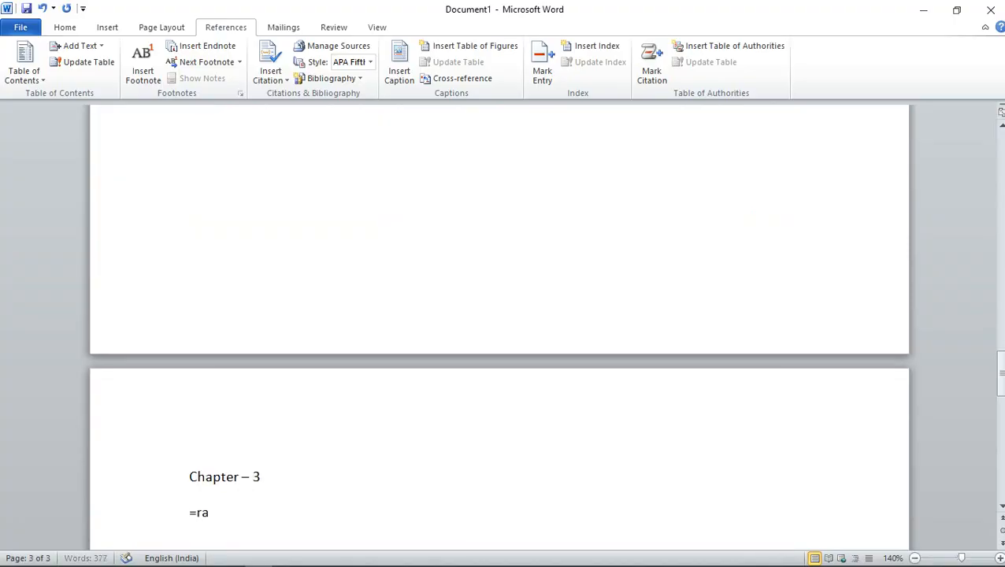
{"action": "type", "text": "nd()"}
{"action": "key", "text": "Return"}
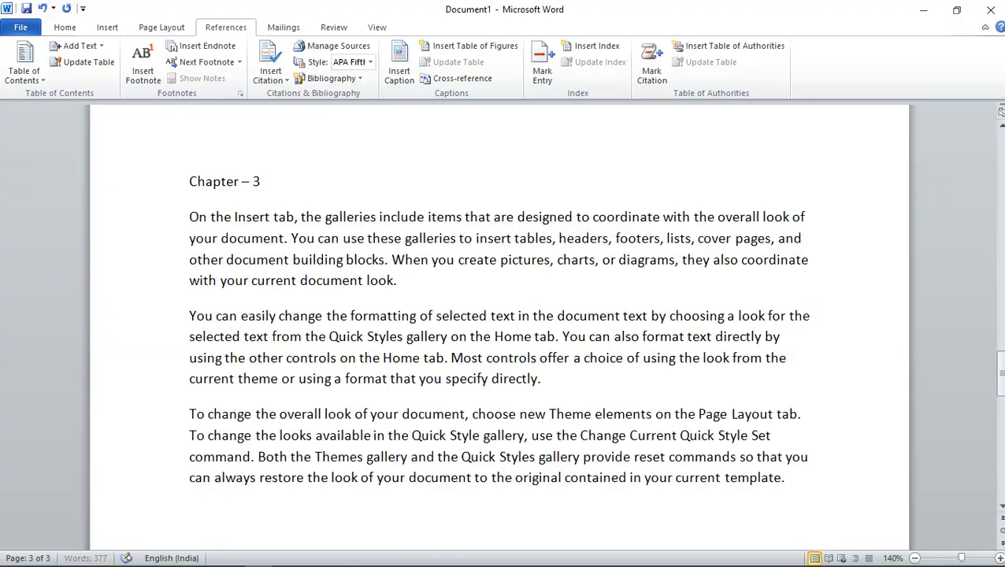
Apply the Heading 1 style to the "Chapter – 1" line on the first page and close the Navigation pane
{"action": "scroll", "coordinate": [331, 352], "scroll_direction": "up", "scroll_amount": 15}
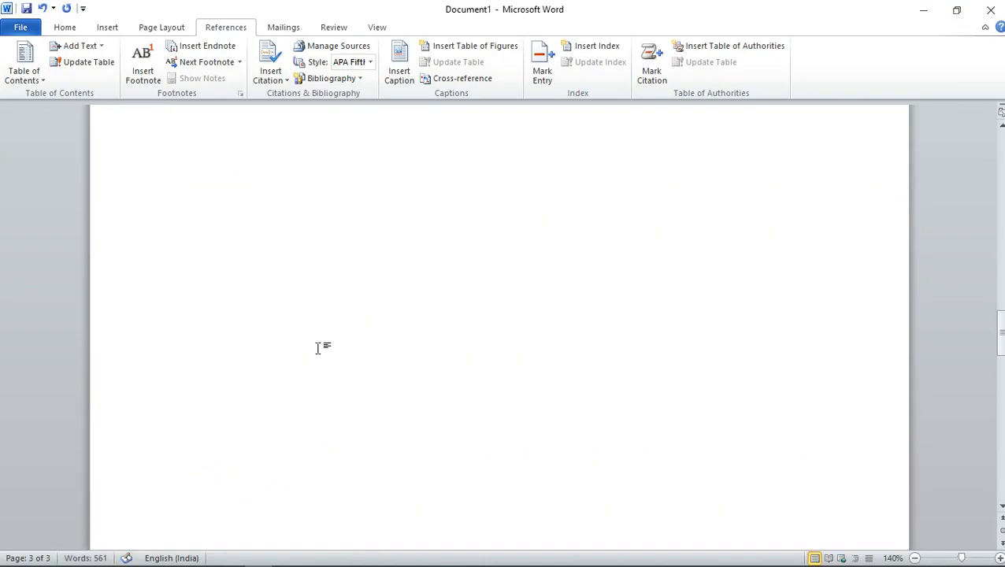
{"action": "scroll", "coordinate": [317, 349], "scroll_direction": "up", "scroll_amount": 6}
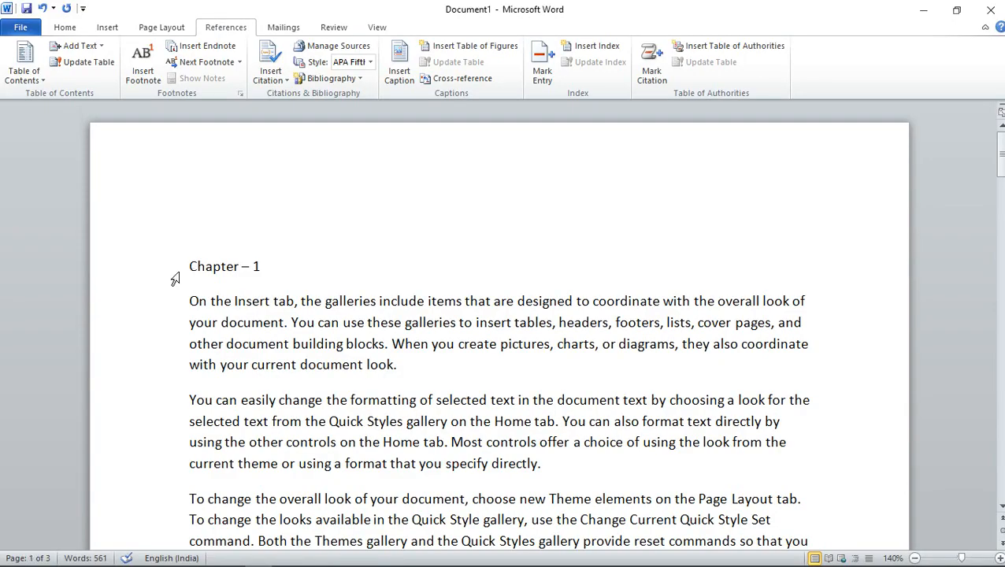
{"action": "left_click_drag", "start_coordinate": [190, 269], "coordinate": [266, 268]}
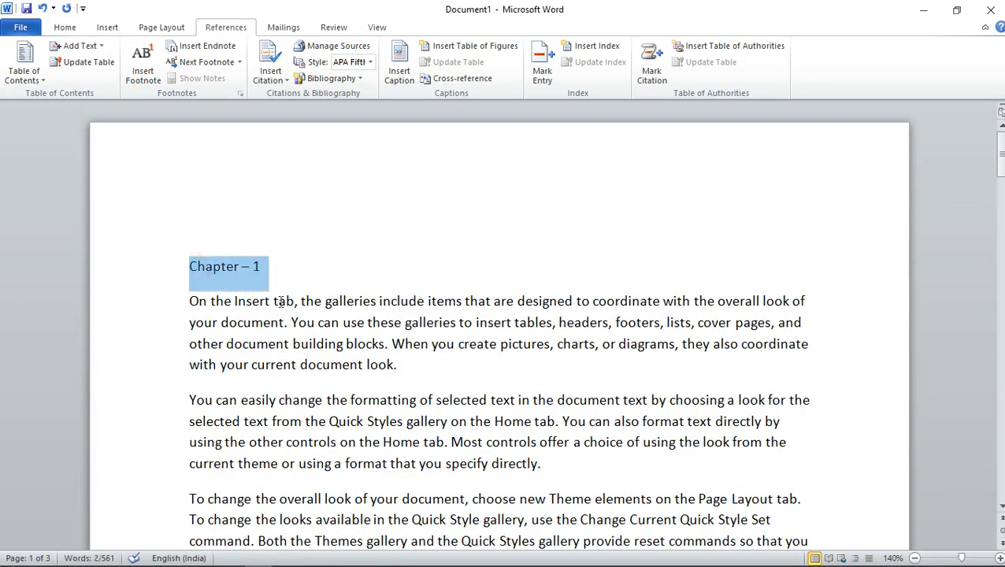
{"action": "left_click", "coordinate": [265, 273]}
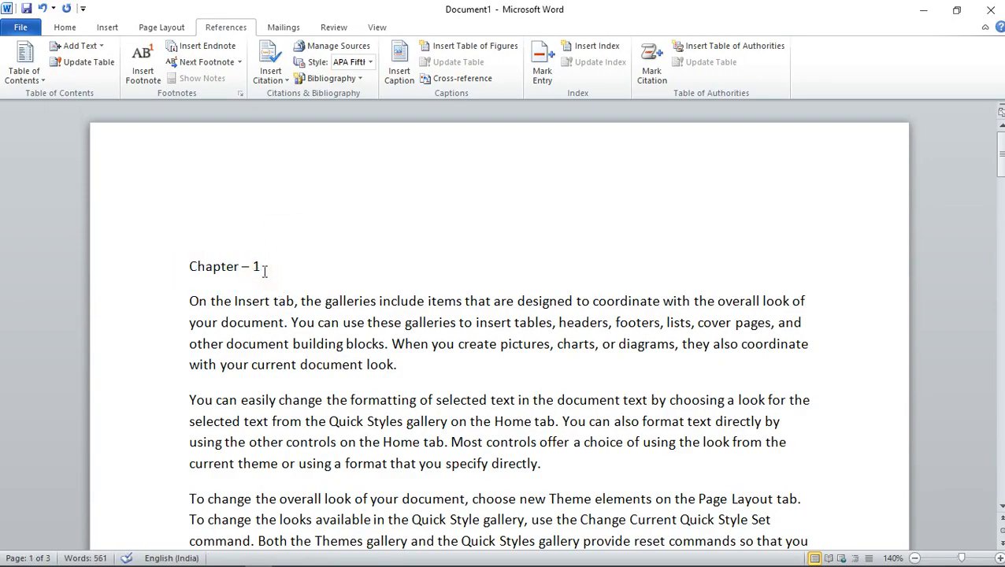
{"action": "left_click", "coordinate": [66, 30]}
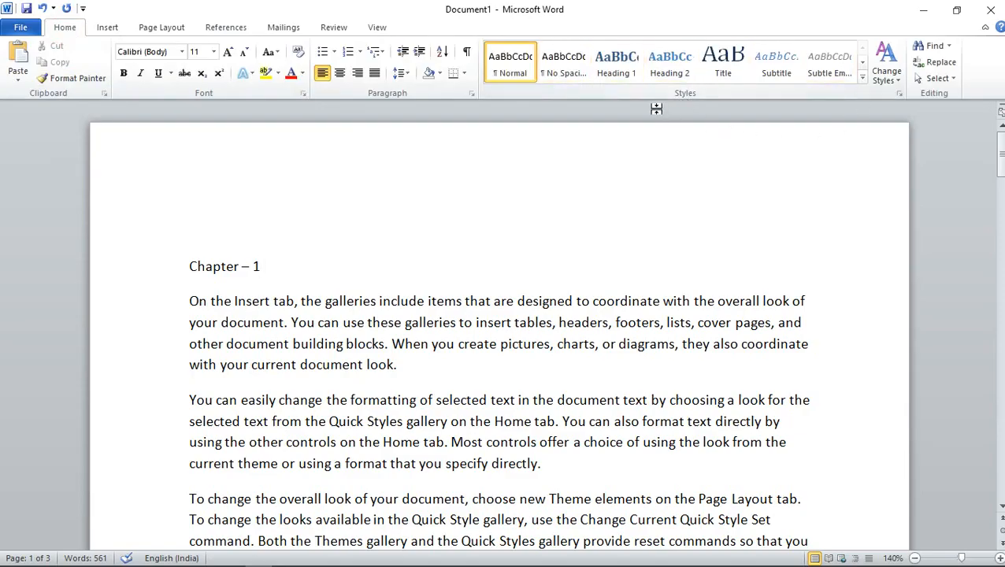
{"action": "triple_click", "coordinate": [299, 272]}
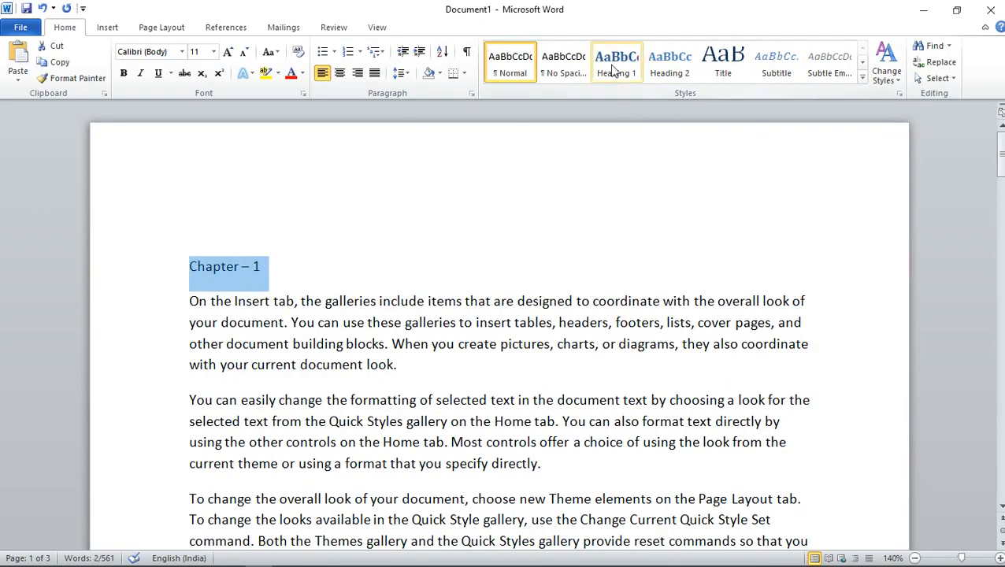
{"action": "left_click", "coordinate": [616, 63]}
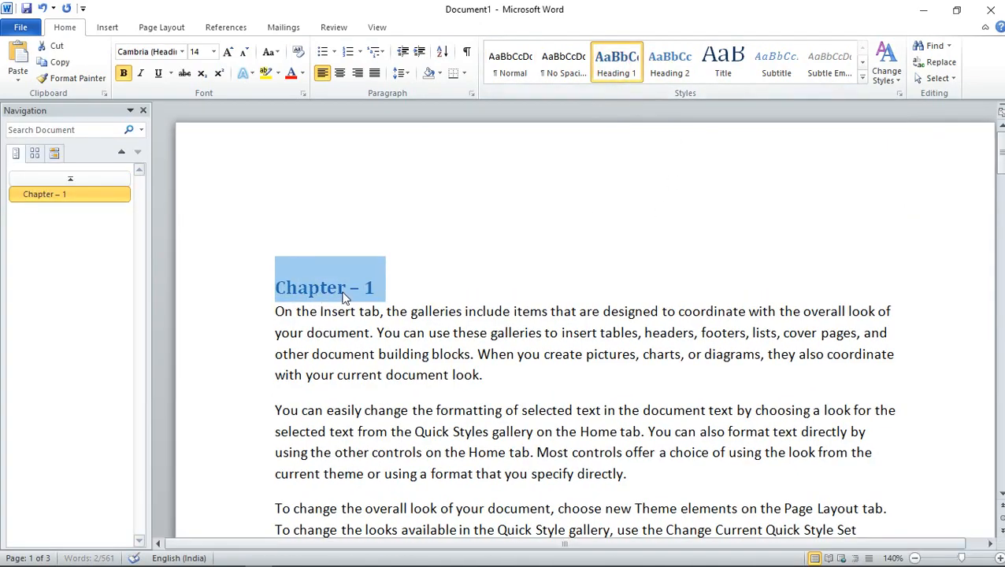
{"action": "left_click", "coordinate": [143, 110]}
Apply the Heading 1 style to the "Chapter – 2" line on the second page
{"action": "scroll", "coordinate": [303, 322], "scroll_direction": "down", "scroll_amount": 3}
{"action": "scroll", "coordinate": [303, 322], "scroll_direction": "down", "scroll_amount": 15}
{"action": "triple_click", "coordinate": [269, 229]}
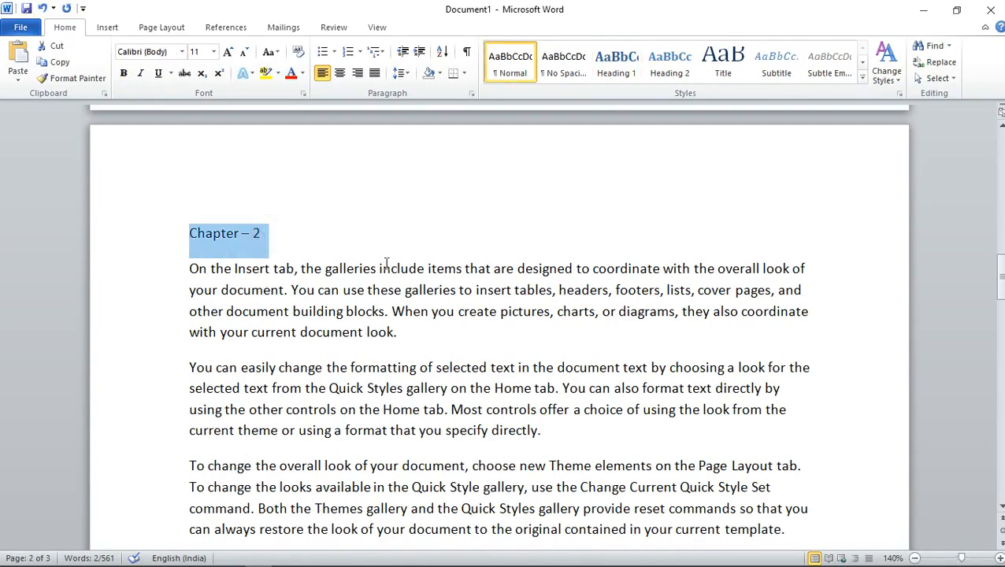
{"action": "left_click", "coordinate": [616, 63]}
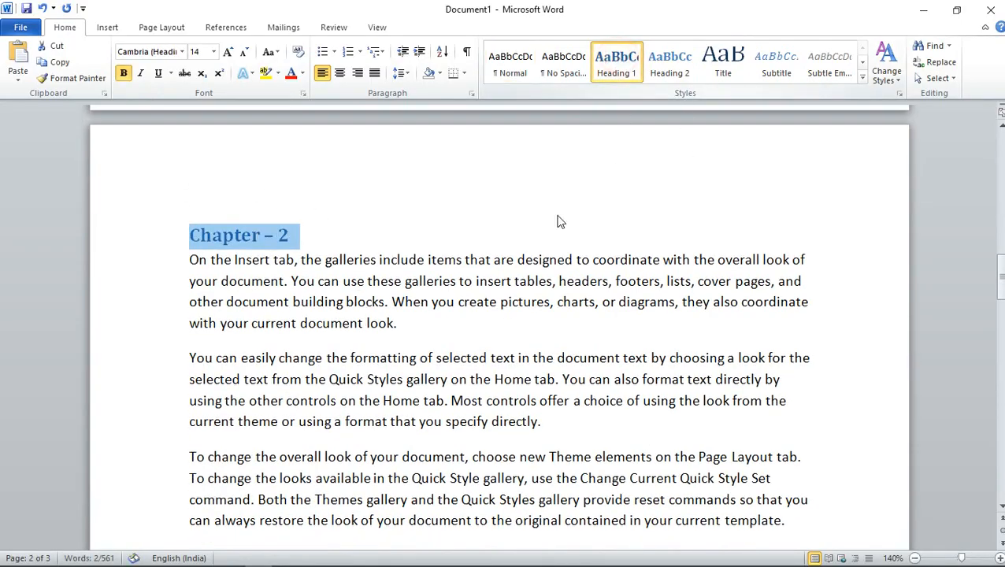
{"action": "left_click", "coordinate": [319, 232]}
Apply the Heading 1 style to the "Chapter – 3" line on the third page and return to the document's beginning
{"action": "scroll", "coordinate": [355, 307], "scroll_direction": "down", "scroll_amount": 15}
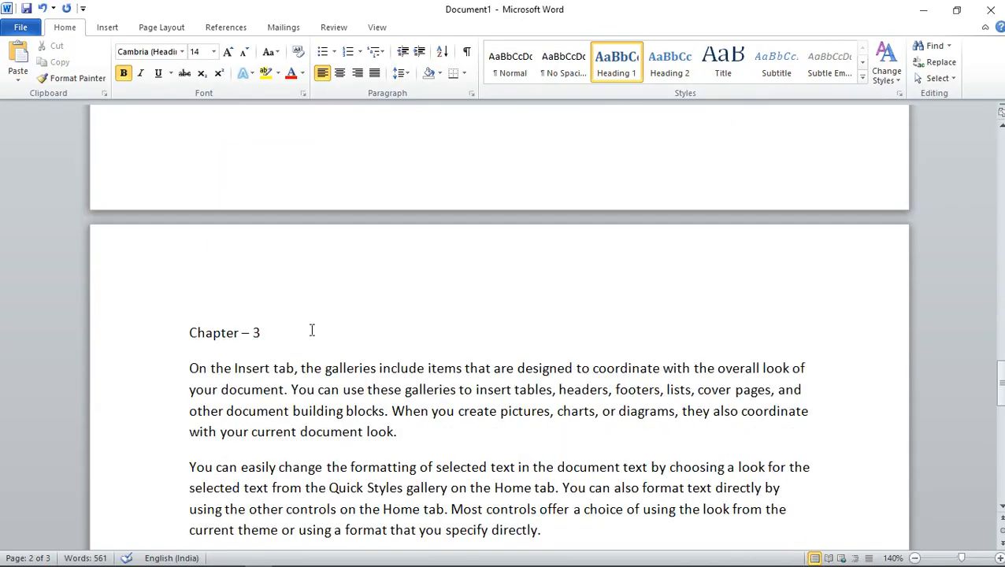
{"action": "triple_click", "coordinate": [287, 285]}
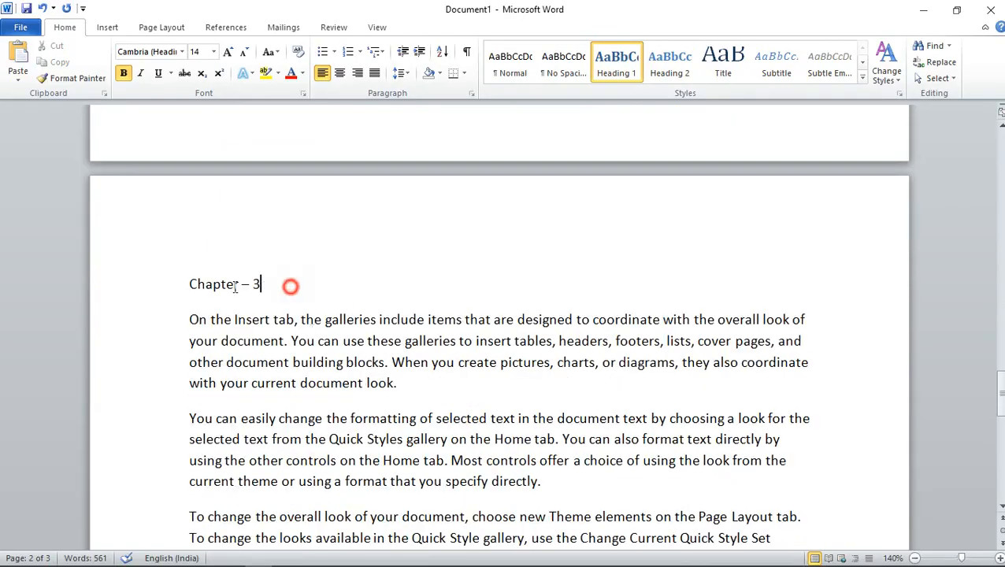
{"action": "left_click", "coordinate": [616, 61]}
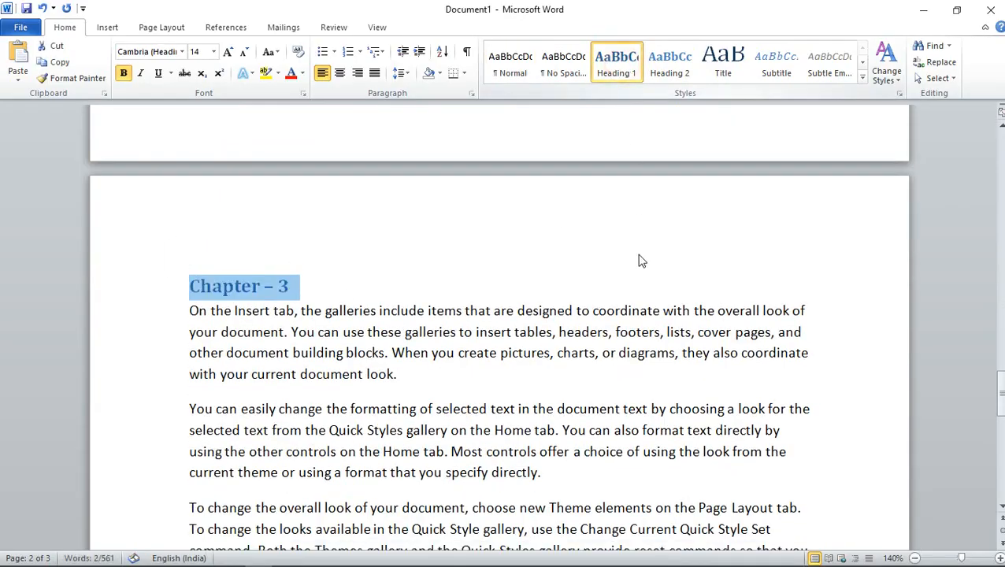
{"action": "left_click", "coordinate": [316, 285]}
{"action": "scroll", "coordinate": [280, 327], "scroll_direction": "up", "scroll_amount": 10}
{"action": "scroll", "coordinate": [280, 325], "scroll_direction": "up", "scroll_amount": 8}
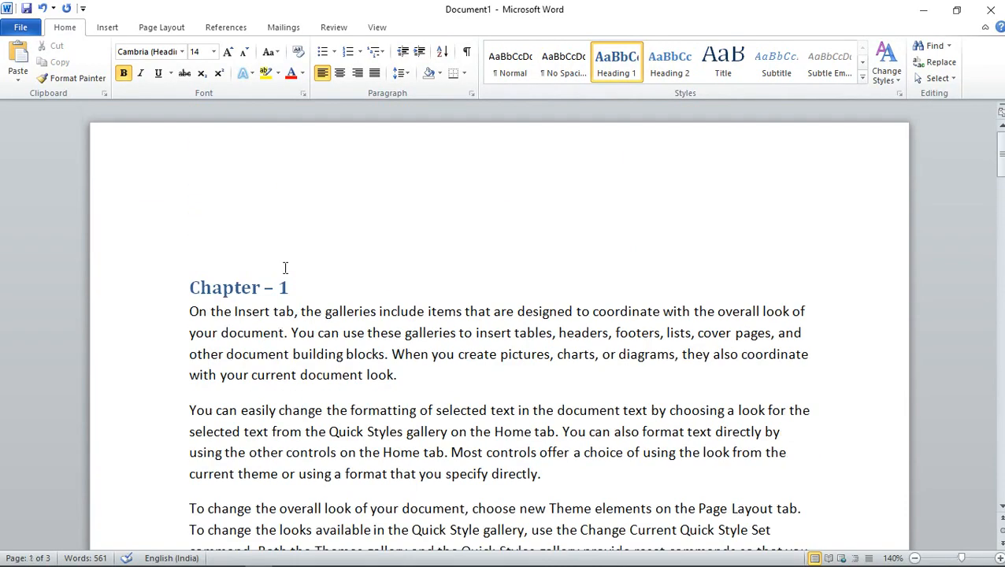
Insert the Automatic Table 2 table of contents on the empty line above the "Chapter – 1" heading
{"action": "left_click", "coordinate": [193, 223]}
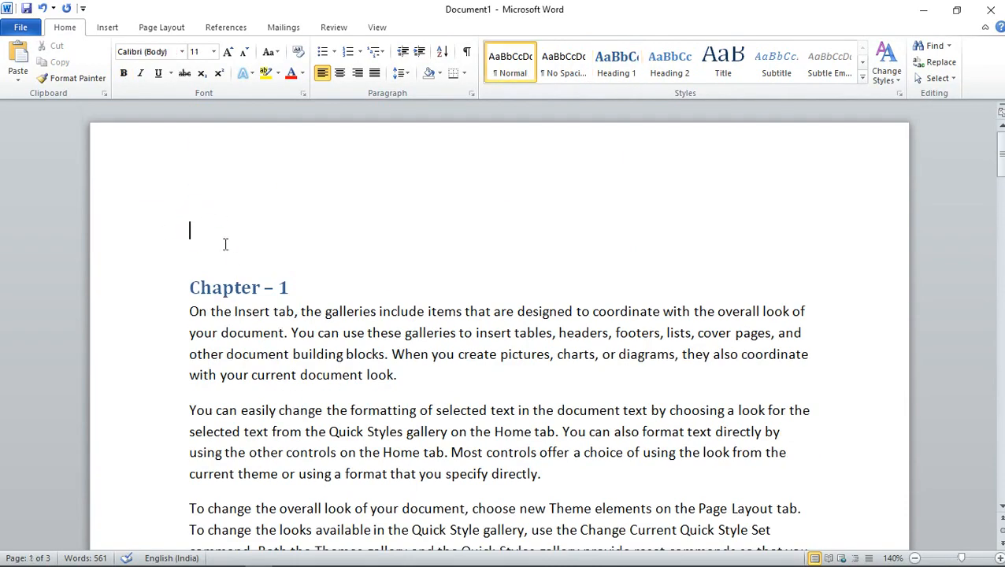
{"action": "left_click", "coordinate": [198, 231]}
{"action": "left_click", "coordinate": [226, 29]}
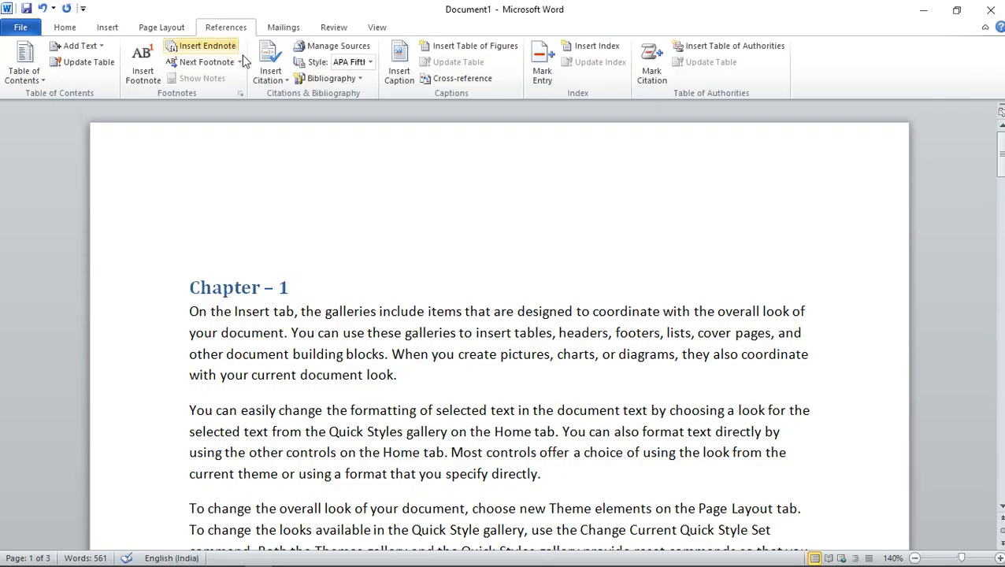
{"action": "left_click", "coordinate": [11, 80]}
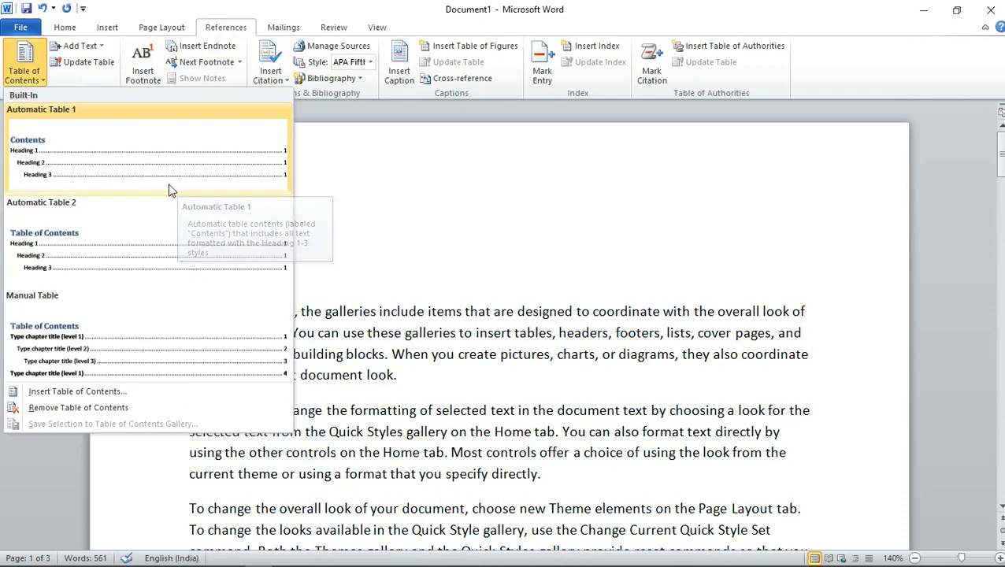
{"action": "left_click", "coordinate": [94, 253]}
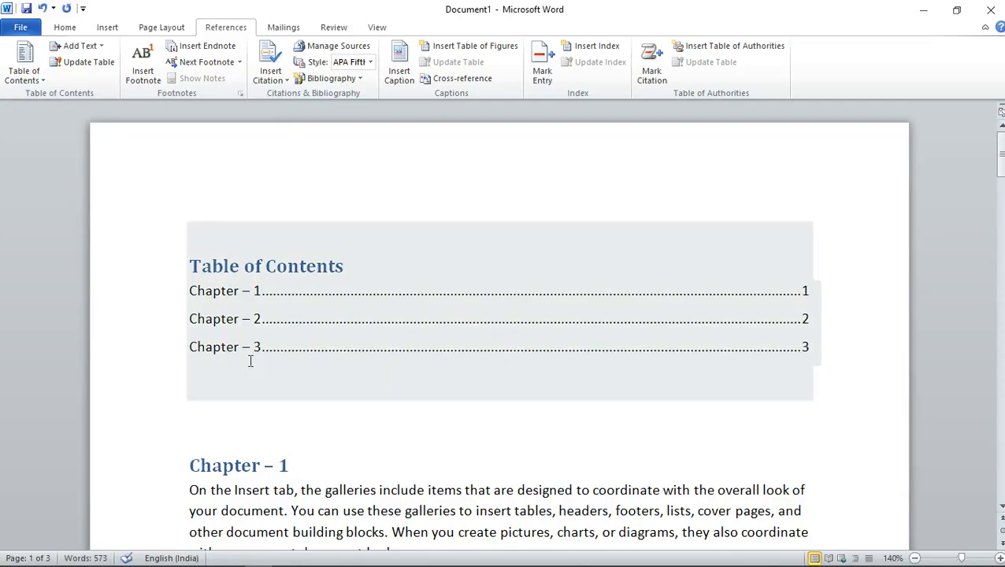
{"action": "left_click", "coordinate": [261, 447]}
Insert a page break after the Chapter 3 text and enter the line "Chapter - 4" on the new page
{"action": "scroll", "coordinate": [303, 393], "scroll_direction": "down", "scroll_amount": 1}
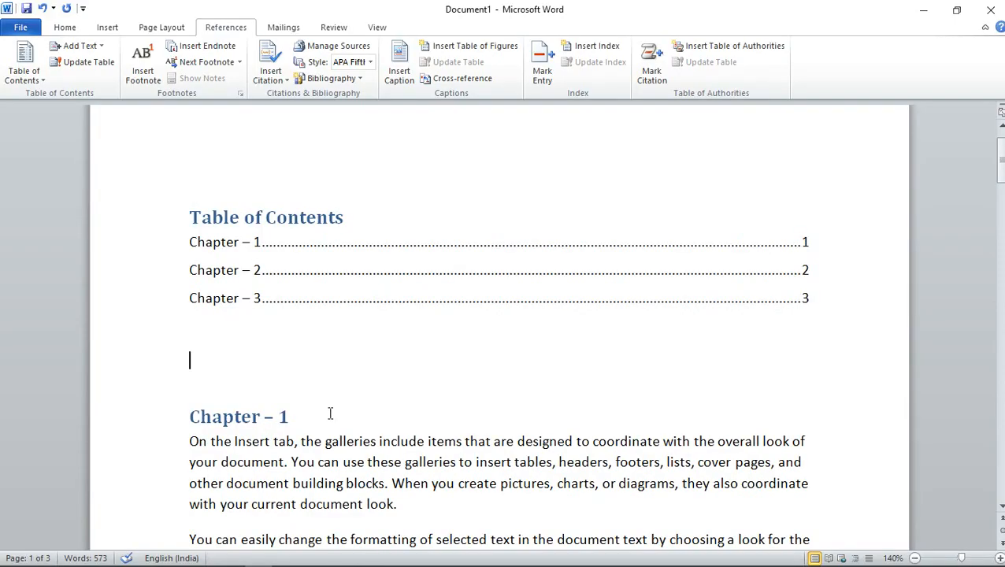
{"action": "scroll", "coordinate": [328, 414], "scroll_direction": "down", "scroll_amount": 7}
{"action": "scroll", "coordinate": [328, 414], "scroll_direction": "up", "scroll_amount": 6}
{"action": "scroll", "coordinate": [328, 414], "scroll_direction": "down", "scroll_amount": 13}
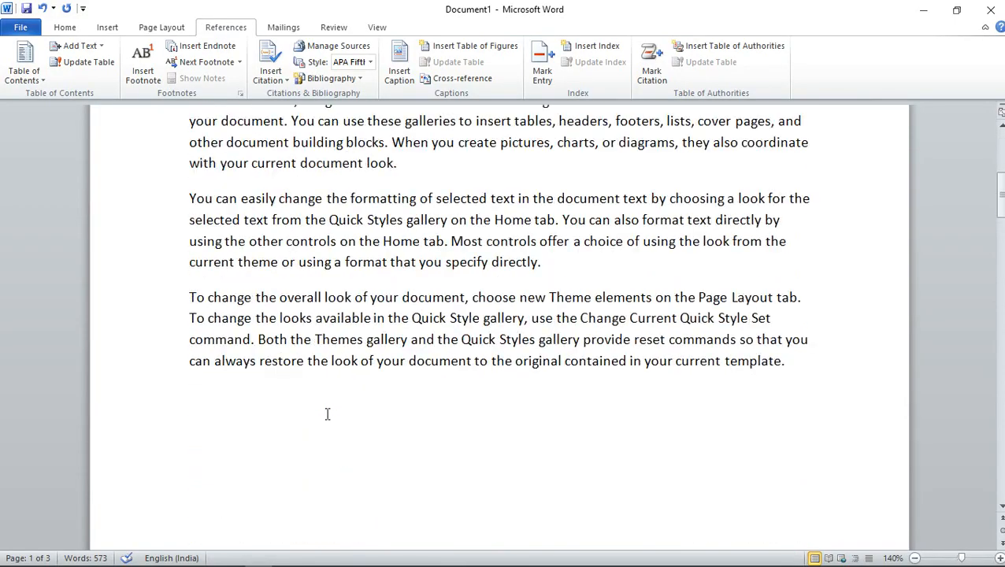
{"action": "scroll", "coordinate": [327, 415], "scroll_direction": "down", "scroll_amount": 20}
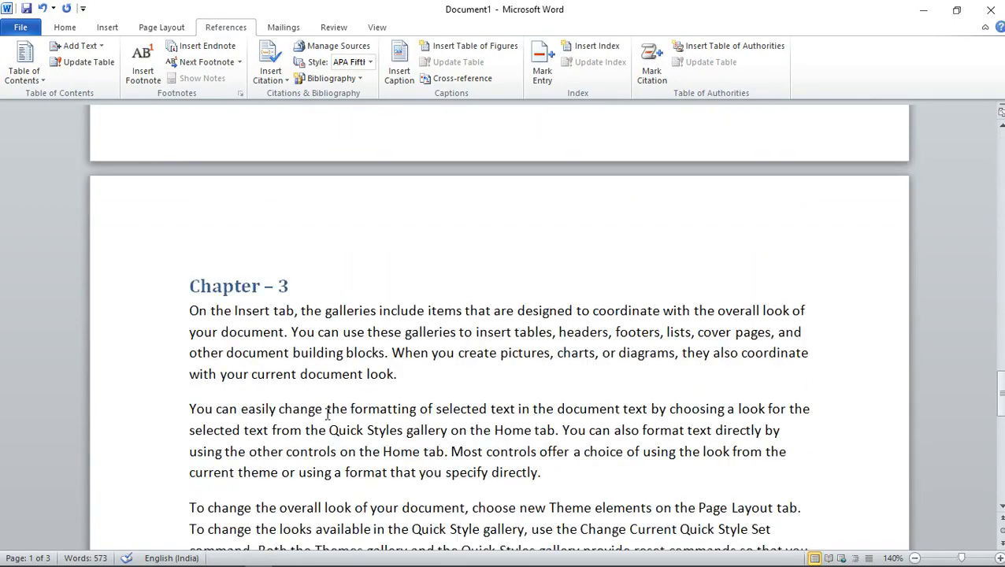
{"action": "scroll", "coordinate": [327, 414], "scroll_direction": "down", "scroll_amount": 1}
{"action": "left_click", "coordinate": [262, 410]}
{"action": "scroll", "coordinate": [335, 425], "scroll_direction": "up", "scroll_amount": 4}
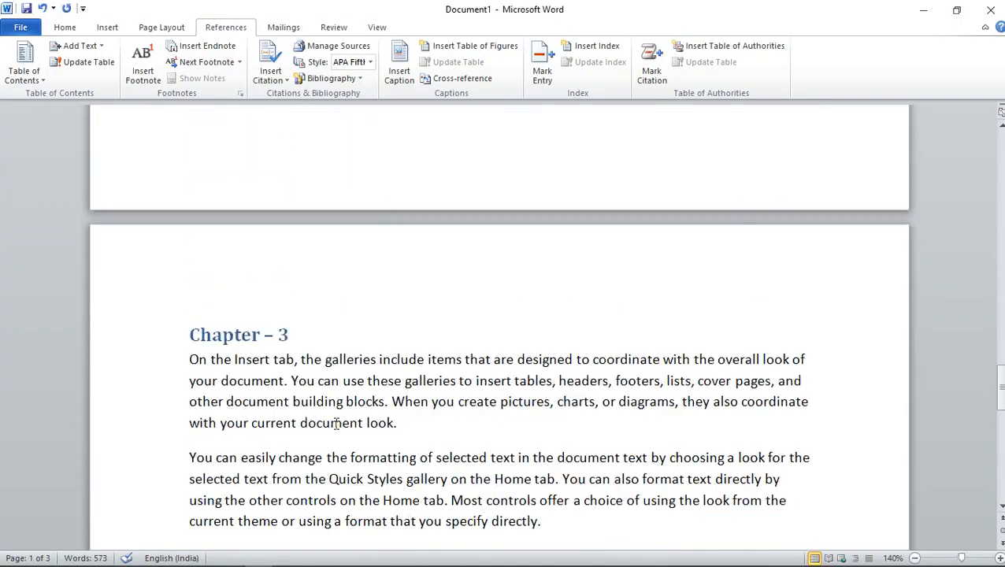
{"action": "scroll", "coordinate": [335, 425], "scroll_direction": "down", "scroll_amount": 7}
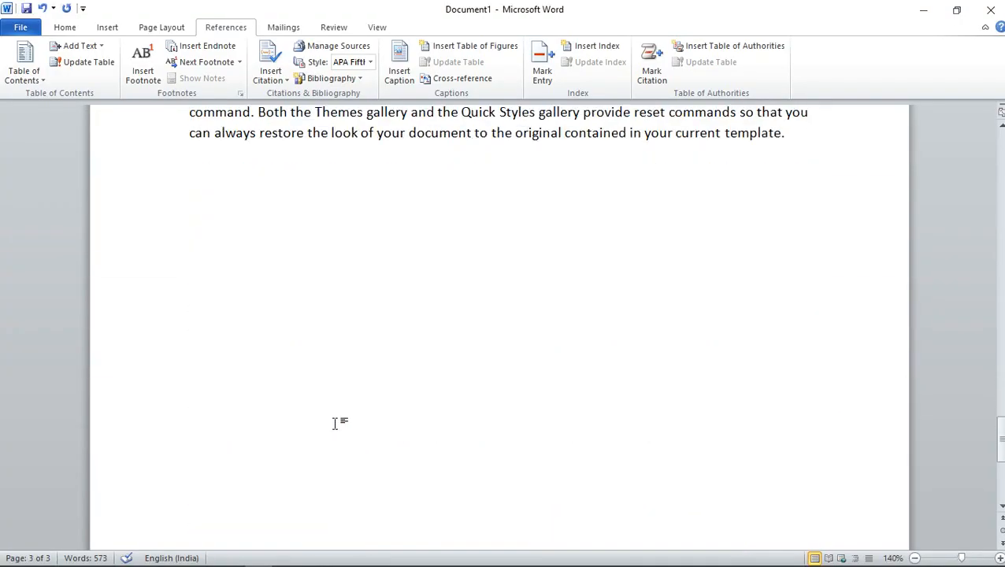
{"action": "key", "text": "ctrl+Return"}
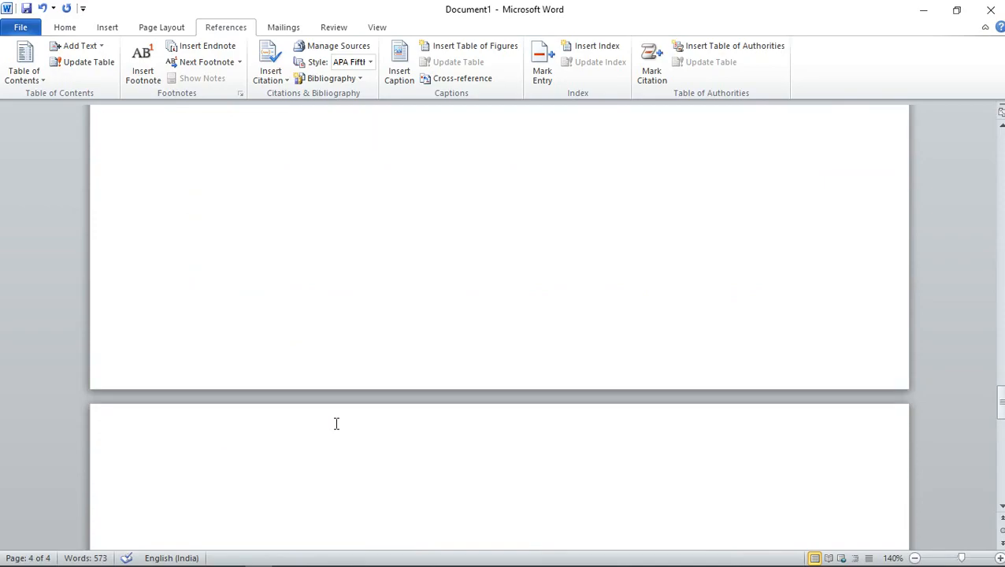
{"action": "type", "text": "Chapter - 4"}
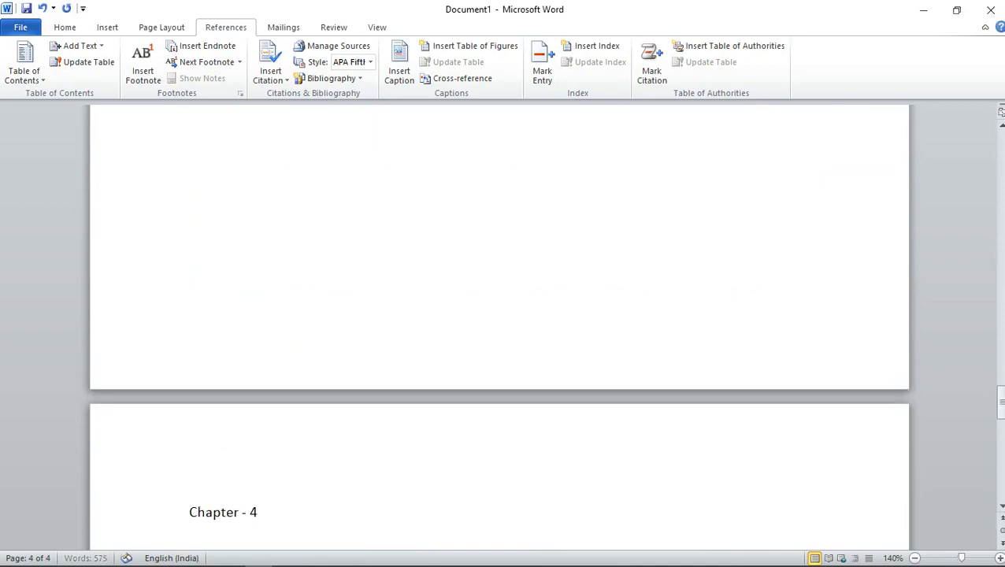
Generate sample paragraphs below the "Chapter – 4" line with =rand()
{"action": "key", "text": "Return"}
{"action": "type", "text": "=ra"}
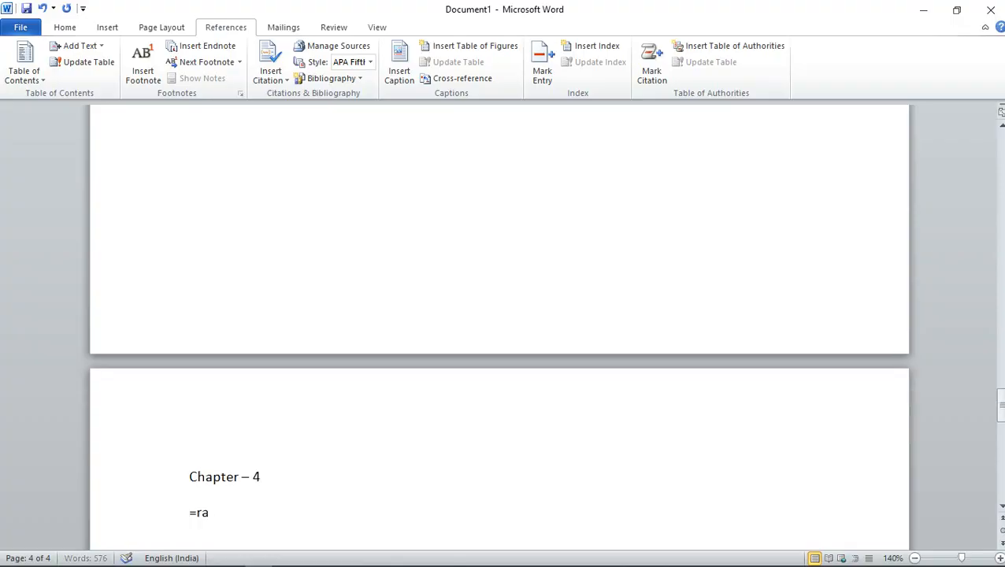
{"action": "type", "text": "nd()"}
{"action": "key", "text": "Return"}
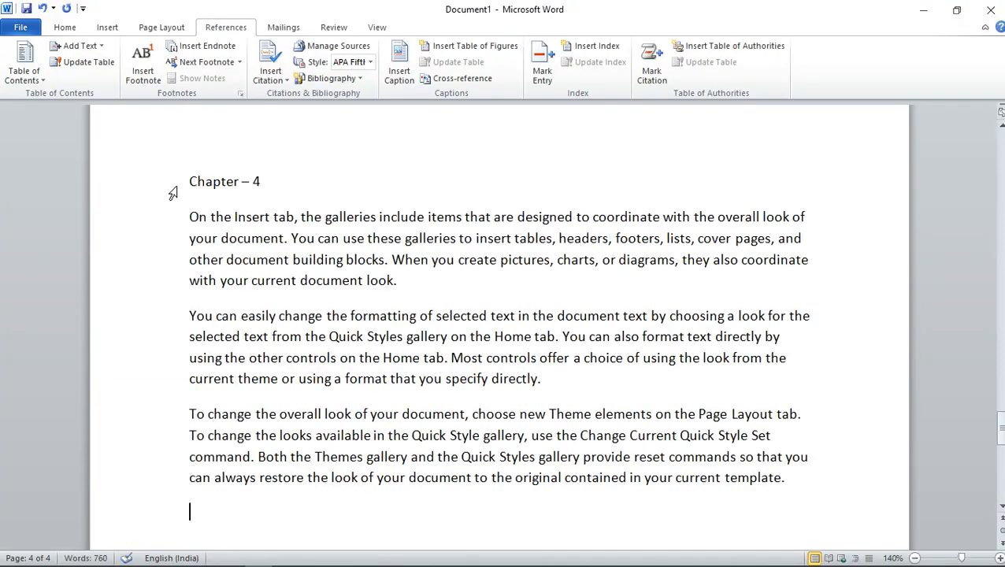
Apply the Heading 1 style to the "Chapter – 4" line on the fourth page
{"action": "left_click_drag", "start_coordinate": [189, 181], "coordinate": [266, 192]}
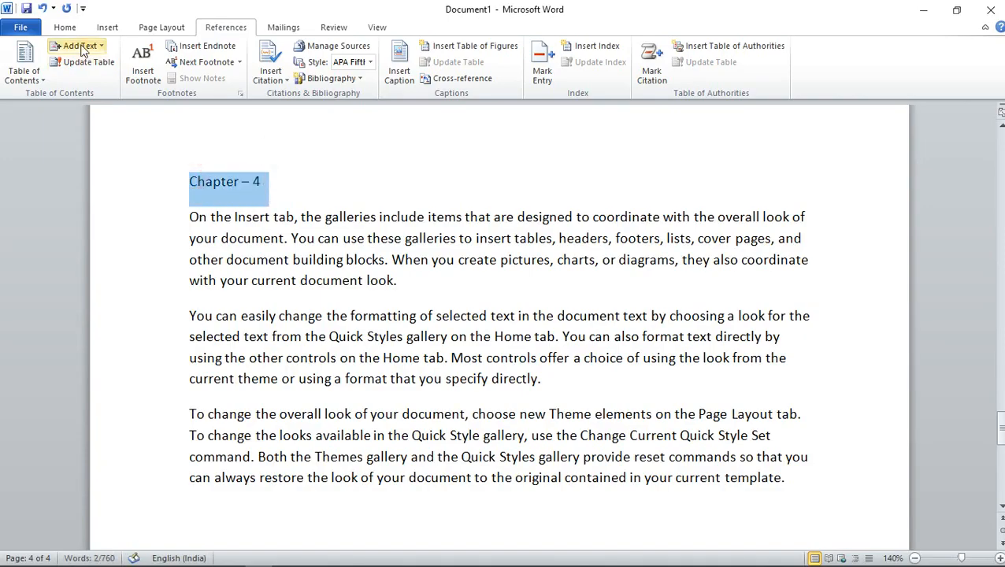
{"action": "left_click", "coordinate": [65, 27]}
{"action": "left_click", "coordinate": [619, 69]}
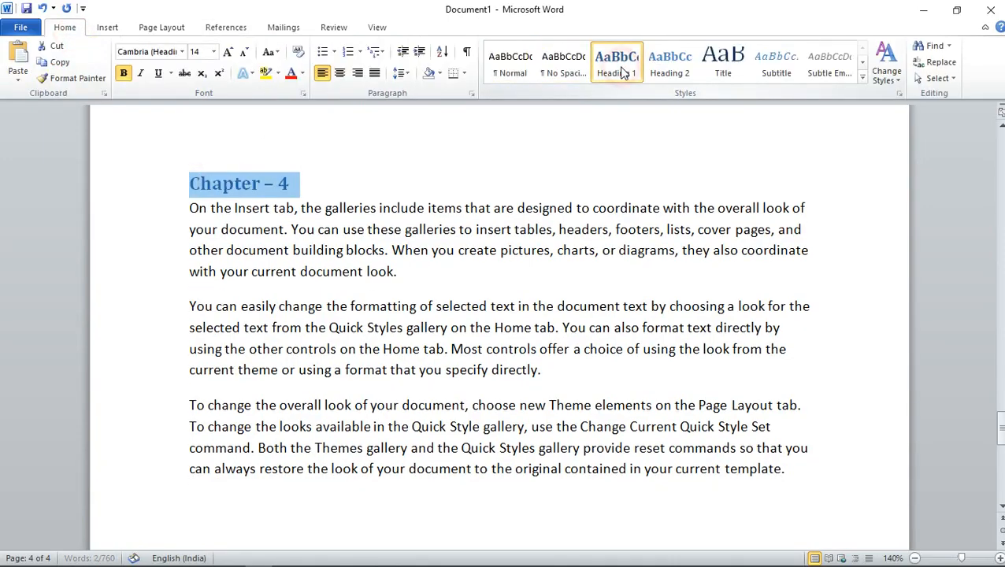
{"action": "left_click", "coordinate": [322, 184]}
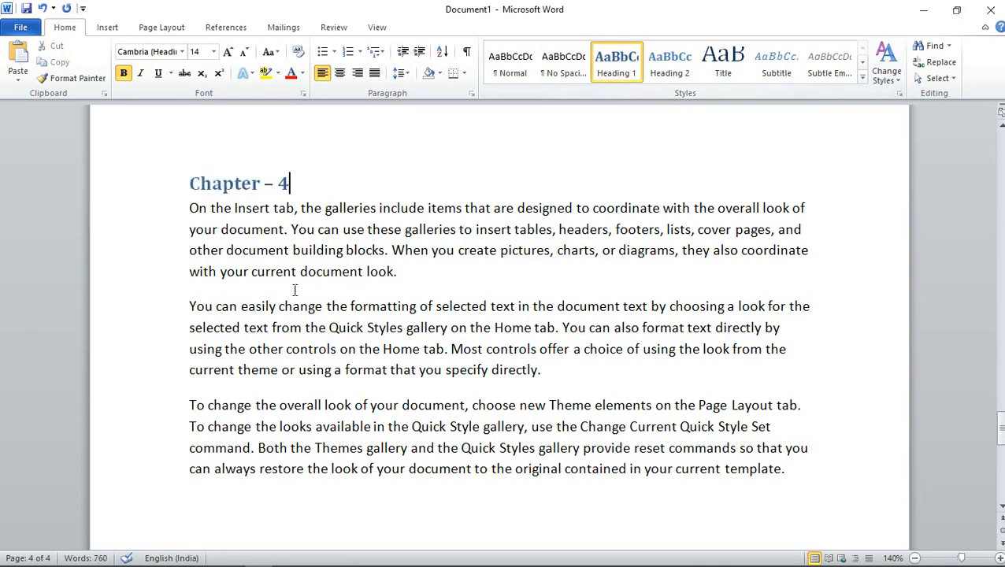
Update the entire table of contents on the first page to include the Chapter 4 heading
{"action": "scroll", "coordinate": [293, 295], "scroll_direction": "up", "scroll_amount": 8}
{"action": "scroll", "coordinate": [292, 300], "scroll_direction": "up", "scroll_amount": 12}
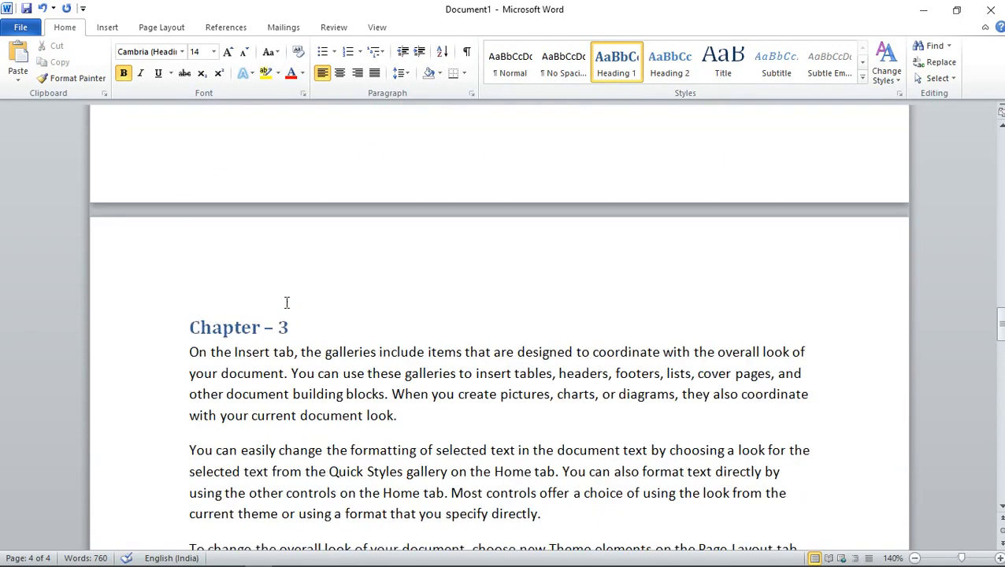
{"action": "scroll", "coordinate": [286, 303], "scroll_direction": "up", "scroll_amount": 8}
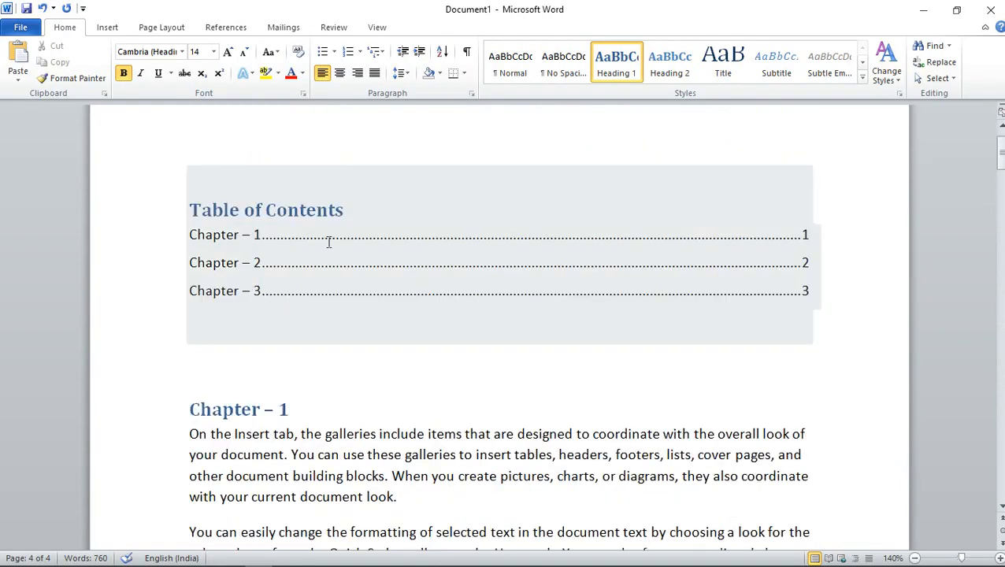
{"action": "left_click", "coordinate": [226, 28]}
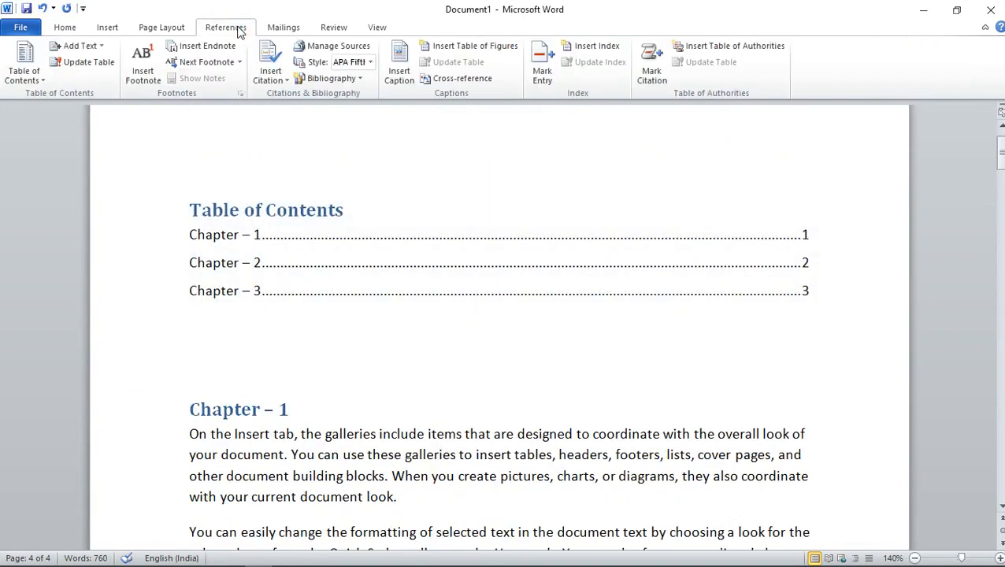
{"action": "left_click", "coordinate": [93, 69]}
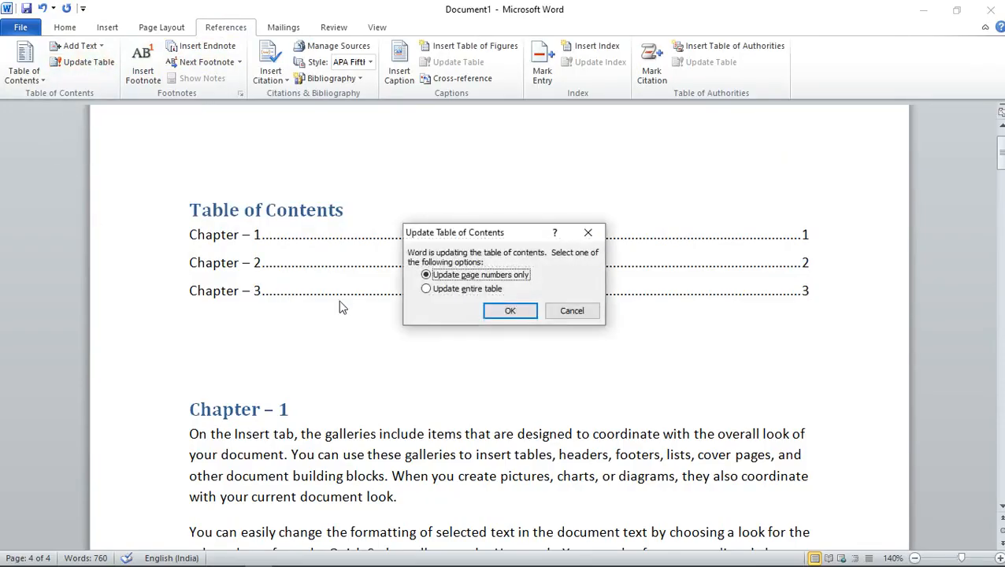
{"action": "left_click", "coordinate": [427, 290]}
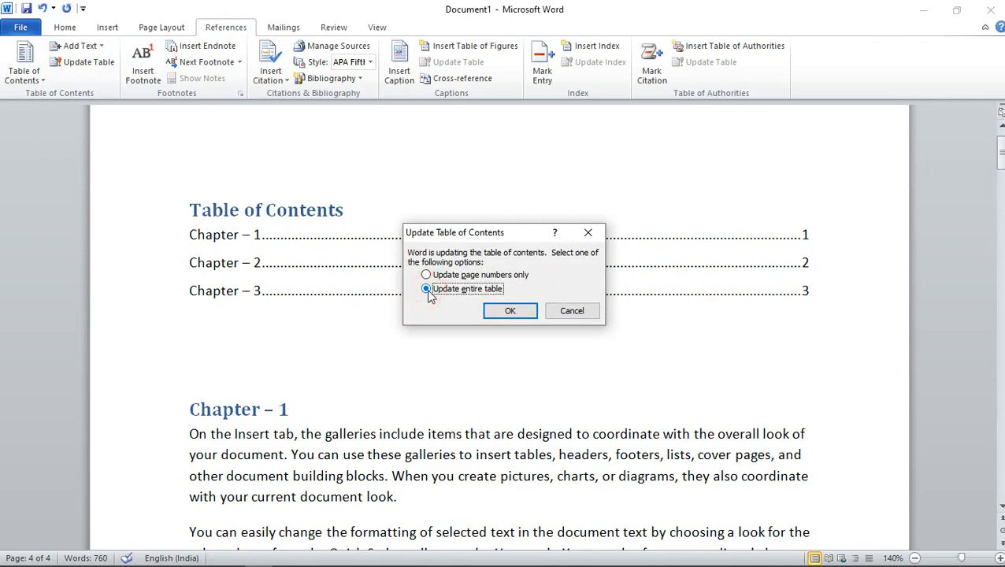
{"action": "left_click", "coordinate": [514, 315]}
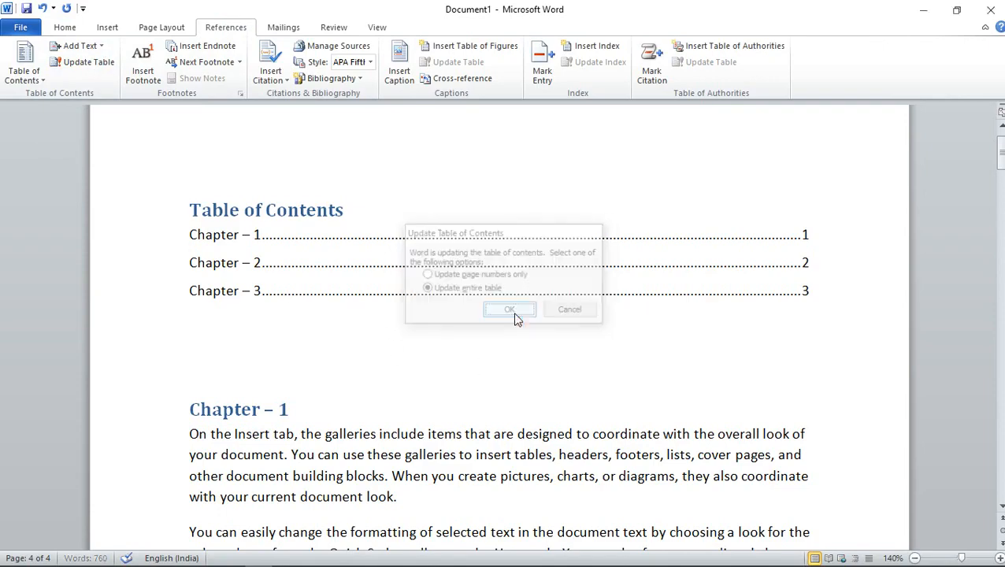
{"action": "left_click", "coordinate": [258, 329]}
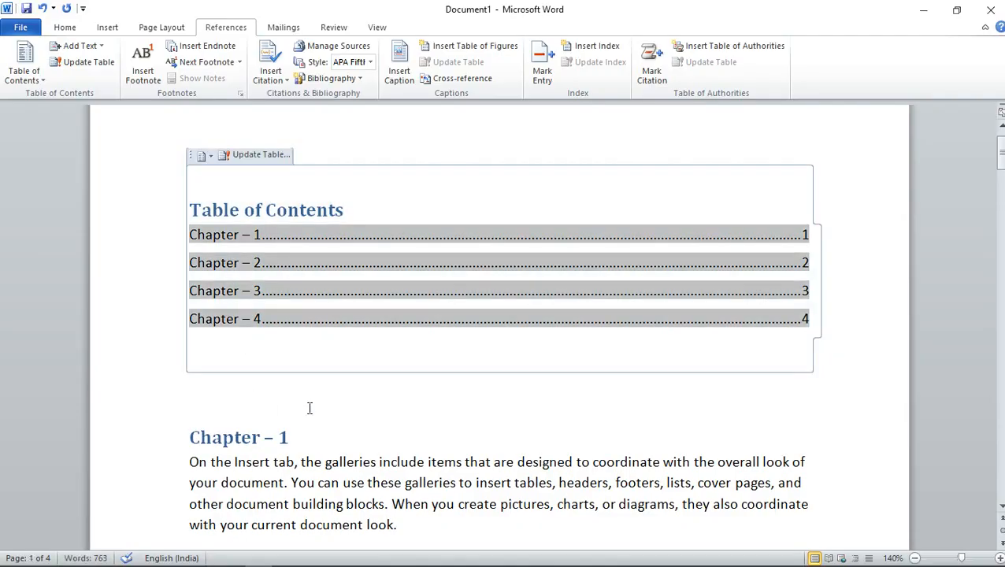
{"action": "left_click", "coordinate": [795, 321]}
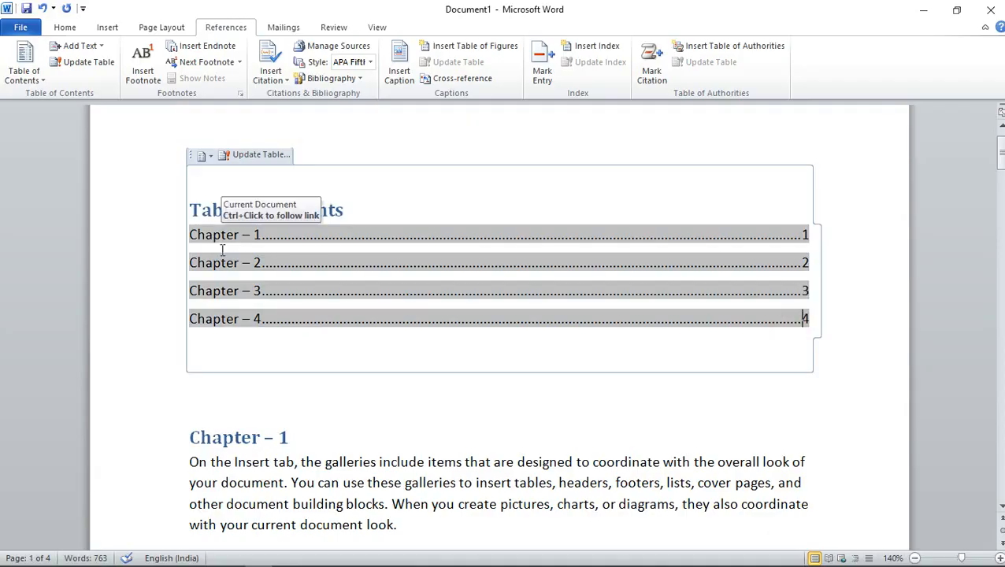
Add a line reading "Computer" after the first paragraph of Chapter 1
{"action": "scroll", "coordinate": [269, 403], "scroll_direction": "down", "scroll_amount": 5}
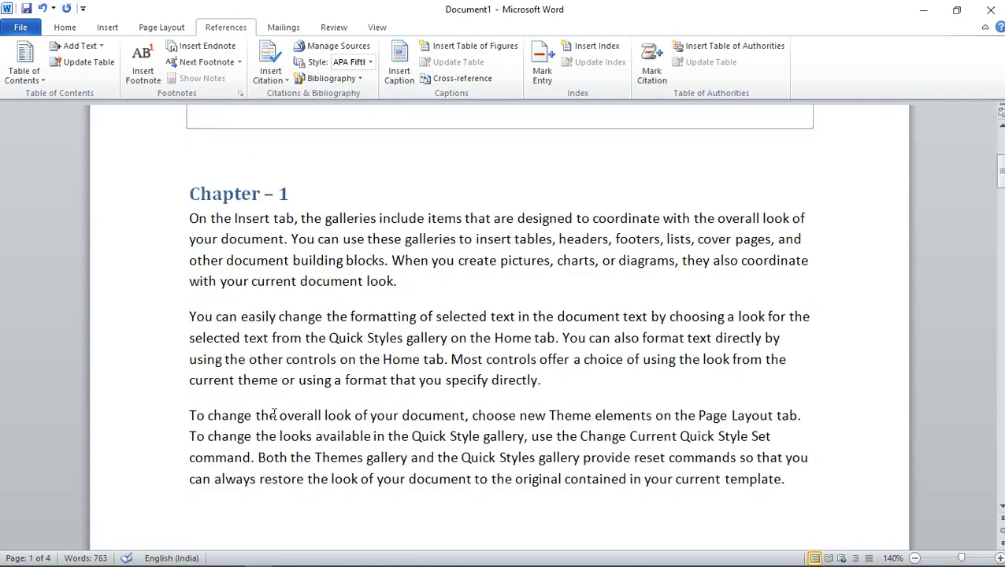
{"action": "scroll", "coordinate": [269, 408], "scroll_direction": "up", "scroll_amount": 1}
{"action": "scroll", "coordinate": [268, 358], "scroll_direction": "down", "scroll_amount": 1}
{"action": "left_click", "coordinate": [197, 298]}
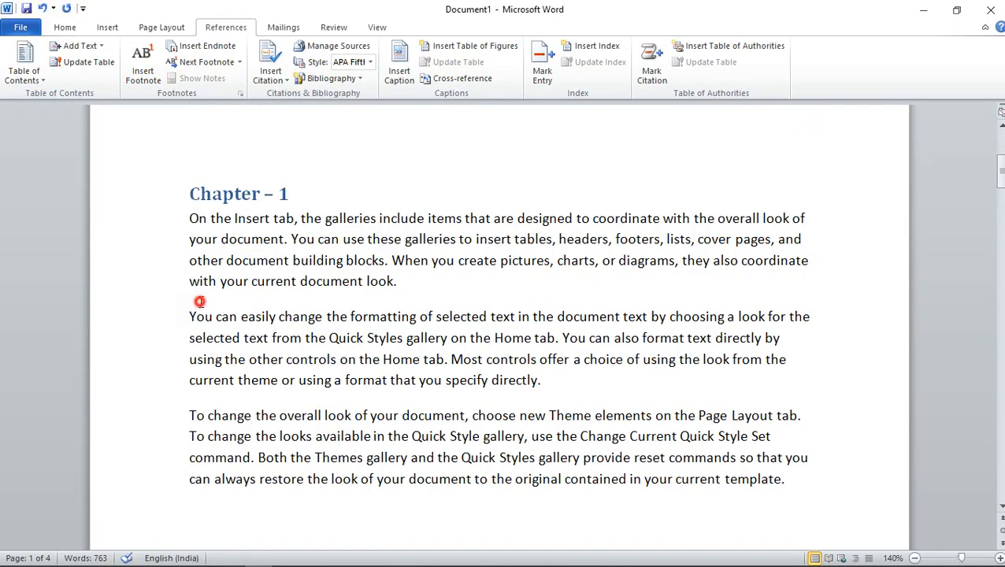
{"action": "left_click", "coordinate": [437, 283]}
{"action": "key", "text": "Return"}
{"action": "type", "text": "Computer"}
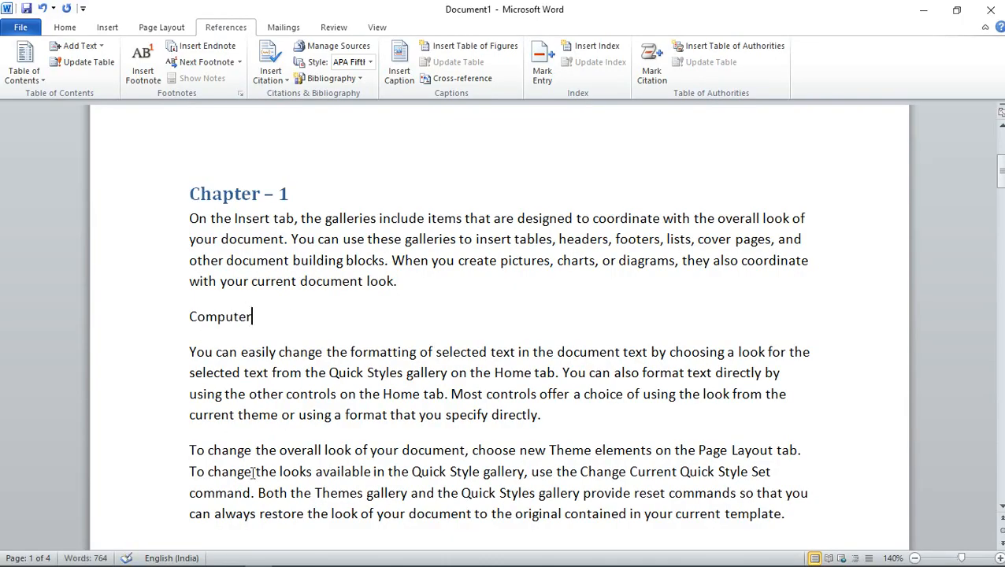
Split the paragraph below "Computer" after "directly by" and insert a line reading "Ms office" between the two parts
{"action": "left_click", "coordinate": [783, 374]}
{"action": "key", "text": "Return"}
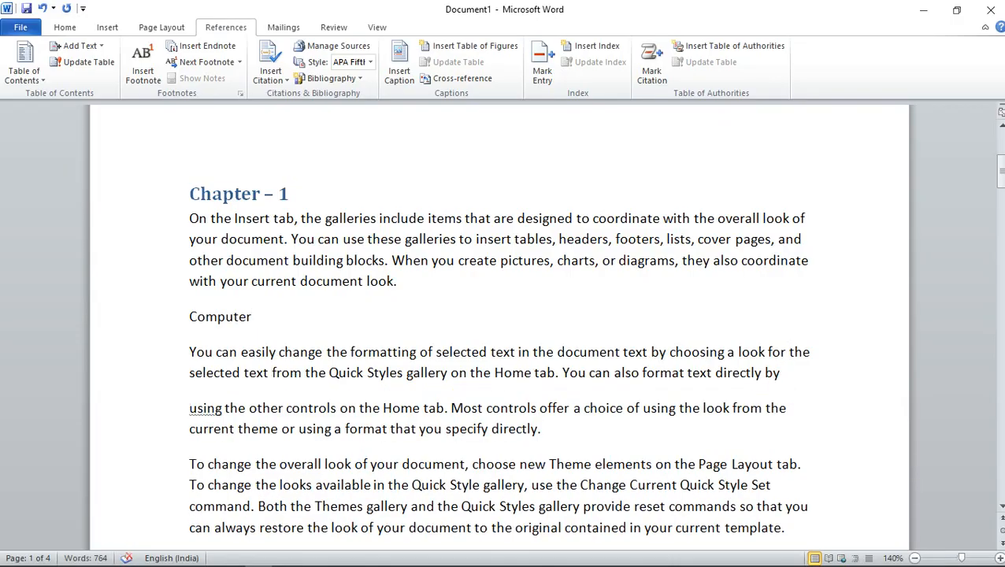
{"action": "left_click", "coordinate": [202, 393]}
{"action": "key", "text": "Return"}
{"action": "type", "text": "Ms office"}
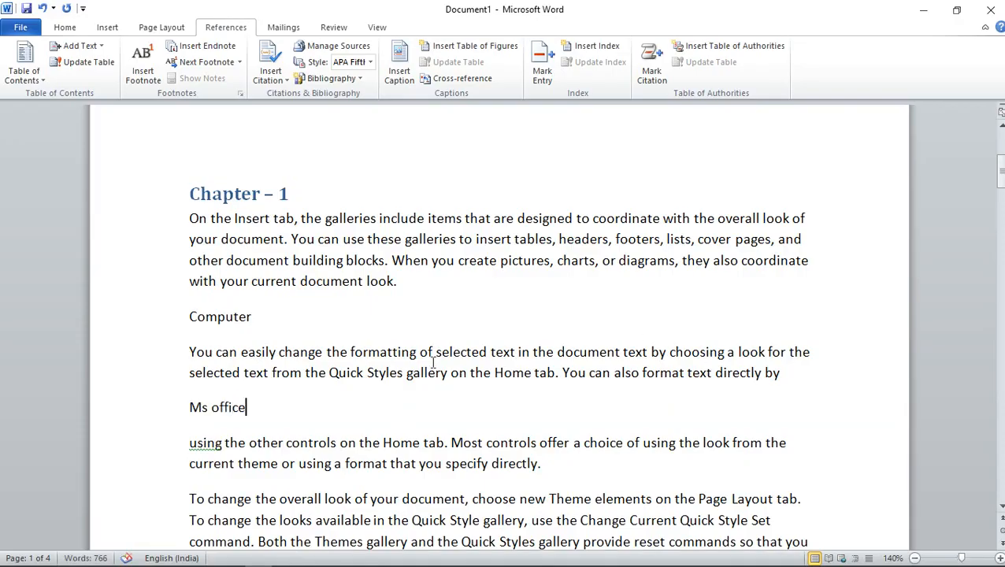
Apply the Heading 2 style to the "Computer" line in Chapter 1
{"action": "scroll", "coordinate": [168, 425], "scroll_direction": "down", "scroll_amount": 3}
{"action": "scroll", "coordinate": [168, 425], "scroll_direction": "up", "scroll_amount": 3}
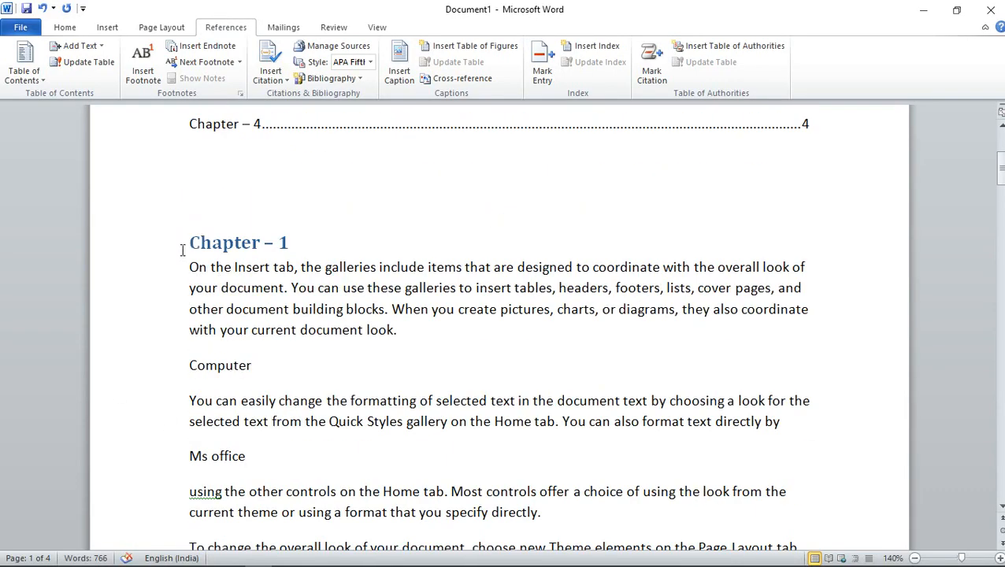
{"action": "left_click_drag", "start_coordinate": [188, 365], "coordinate": [283, 368]}
{"action": "scroll", "coordinate": [274, 384], "scroll_direction": "down", "scroll_amount": 1}
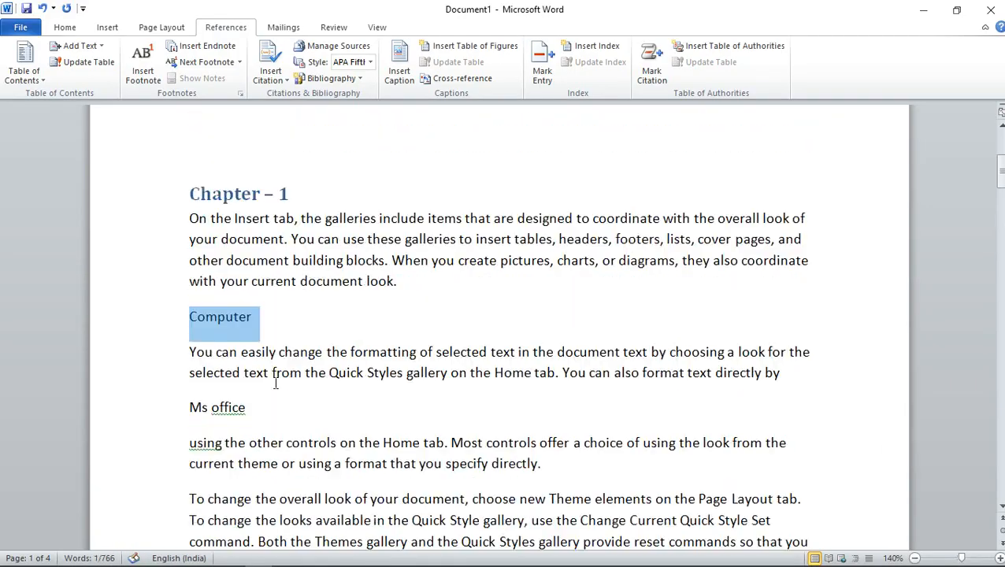
{"action": "scroll", "coordinate": [221, 319], "scroll_direction": "up", "scroll_amount": 5}
{"action": "scroll", "coordinate": [241, 395], "scroll_direction": "down", "scroll_amount": 5}
{"action": "scroll", "coordinate": [241, 395], "scroll_direction": "up", "scroll_amount": 1}
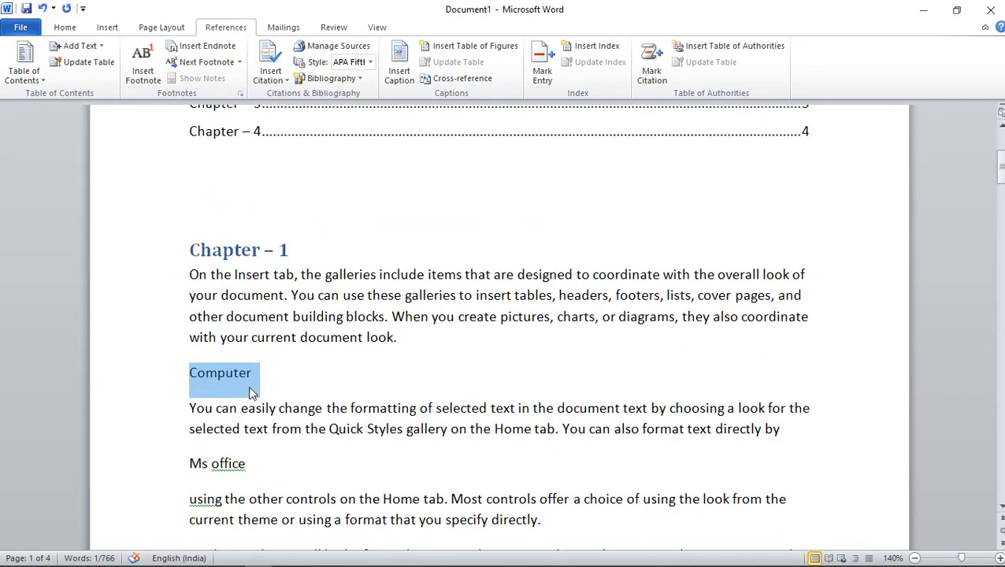
{"action": "left_click", "coordinate": [65, 27]}
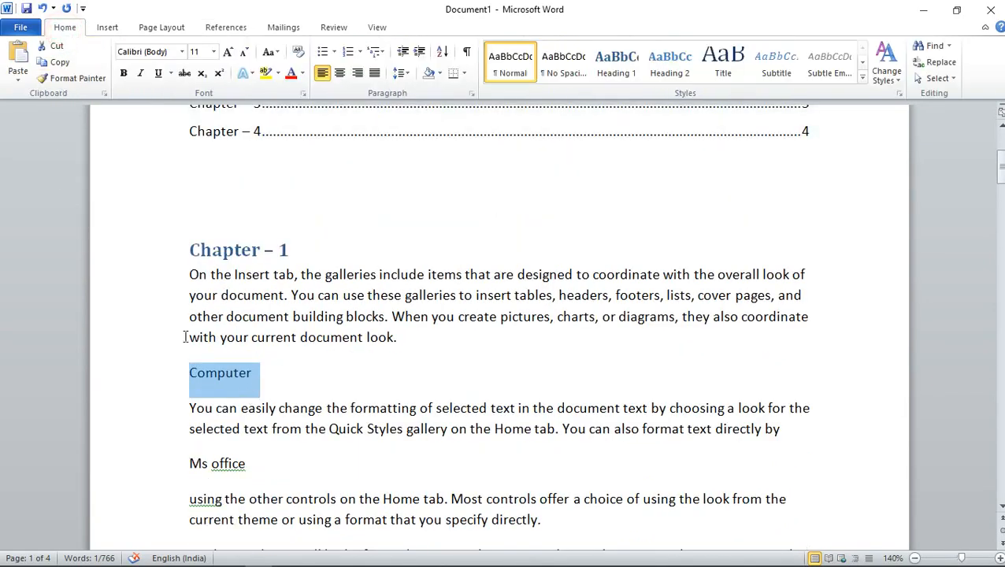
{"action": "left_click", "coordinate": [676, 68]}
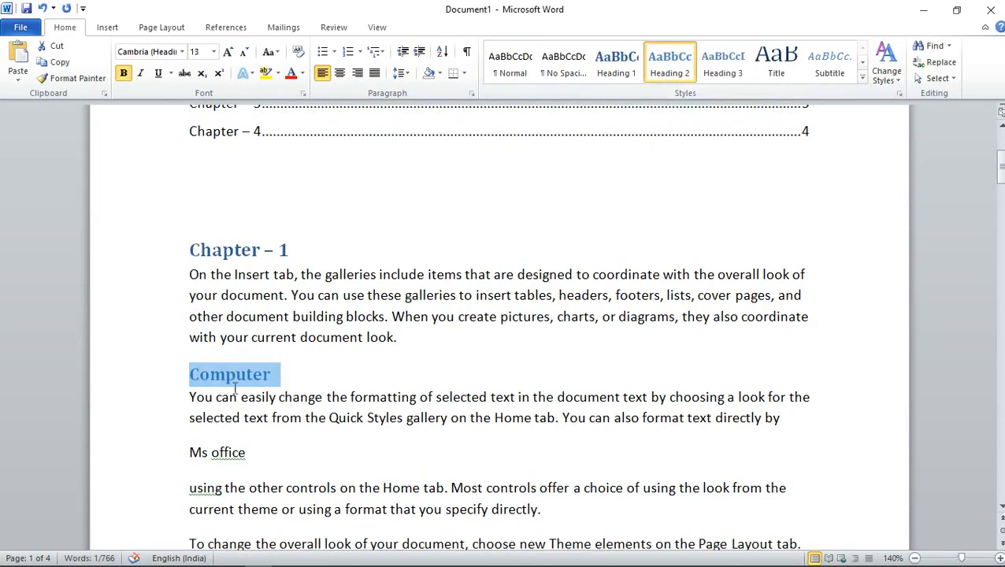
{"action": "scroll", "coordinate": [235, 387], "scroll_direction": "down", "scroll_amount": 3}
{"action": "scroll", "coordinate": [233, 385], "scroll_direction": "up", "scroll_amount": 1}
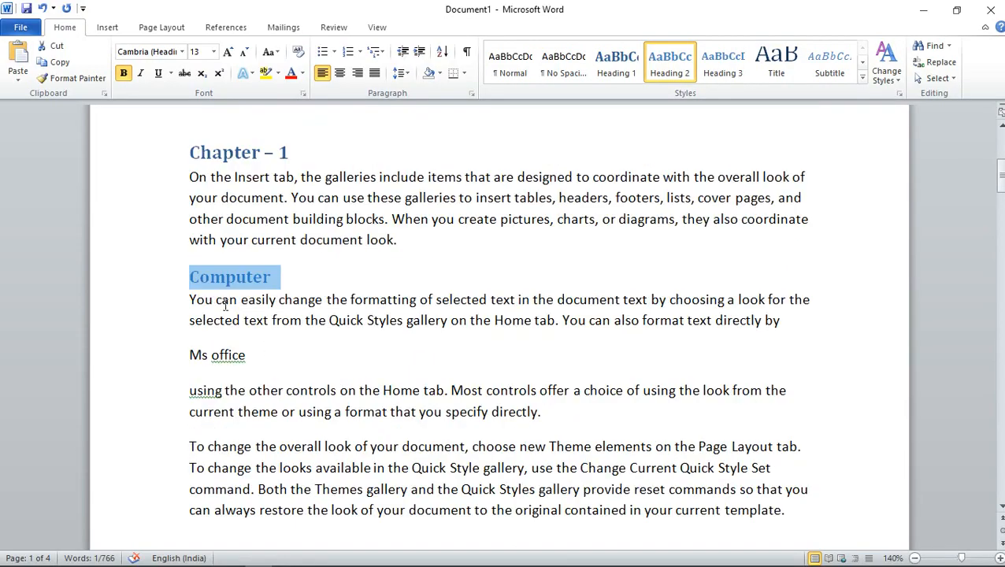
Apply the Heading 3 style to the "Ms office" line in Chapter 1
{"action": "left_click_drag", "start_coordinate": [190, 356], "coordinate": [227, 359]}
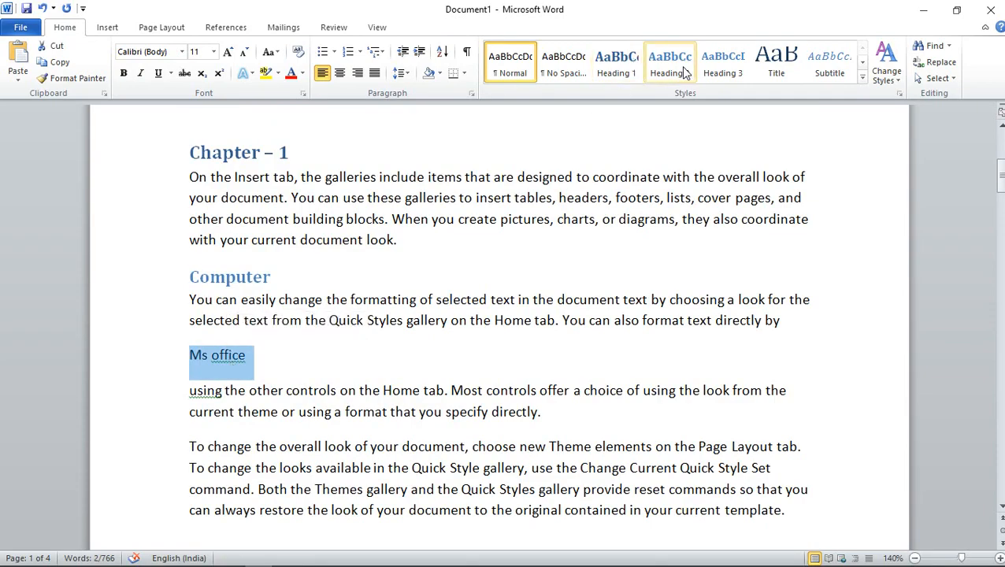
{"action": "left_click", "coordinate": [723, 63]}
{"action": "left_click", "coordinate": [321, 363]}
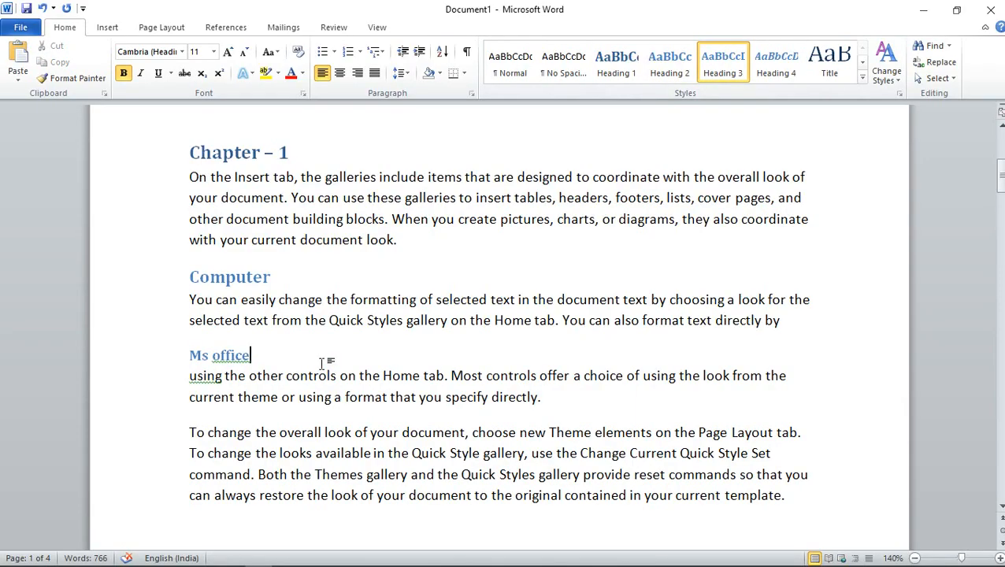
Update the entire table of contents to include the Computer and Ms office subheadings
{"action": "scroll", "coordinate": [307, 386], "scroll_direction": "up", "scroll_amount": 6}
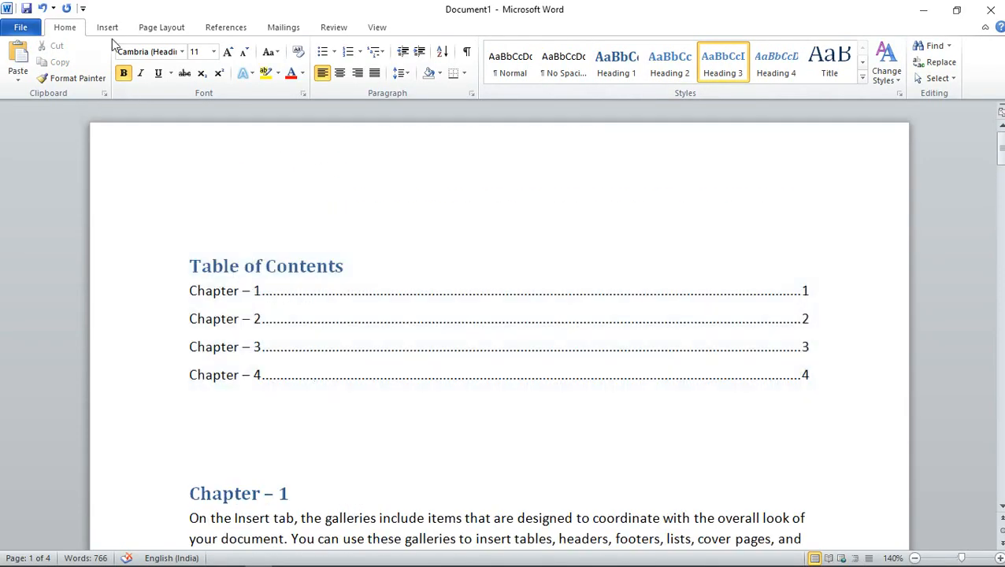
{"action": "left_click", "coordinate": [220, 27]}
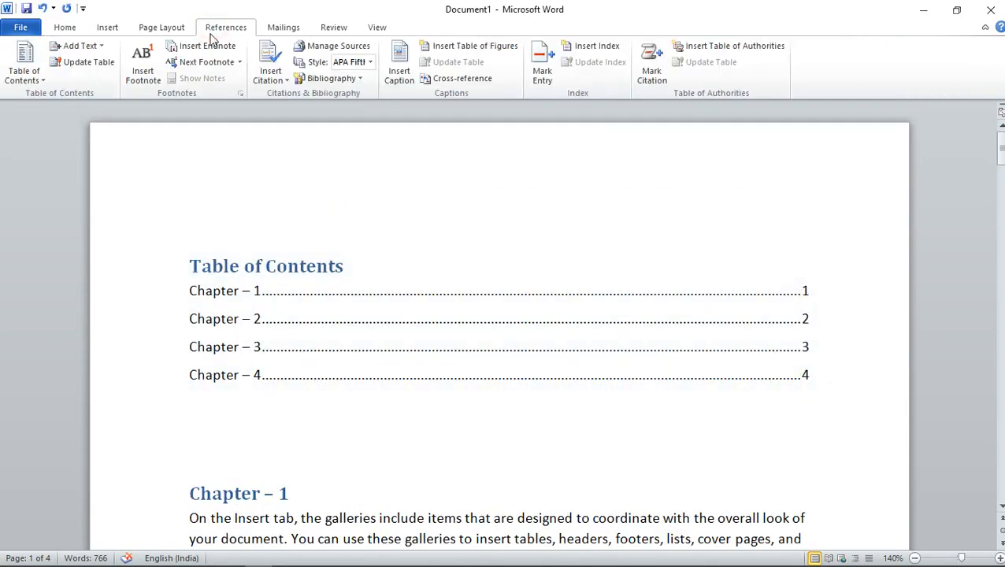
{"action": "left_click", "coordinate": [72, 61]}
{"action": "left_click", "coordinate": [426, 289]}
{"action": "left_click", "coordinate": [512, 311]}
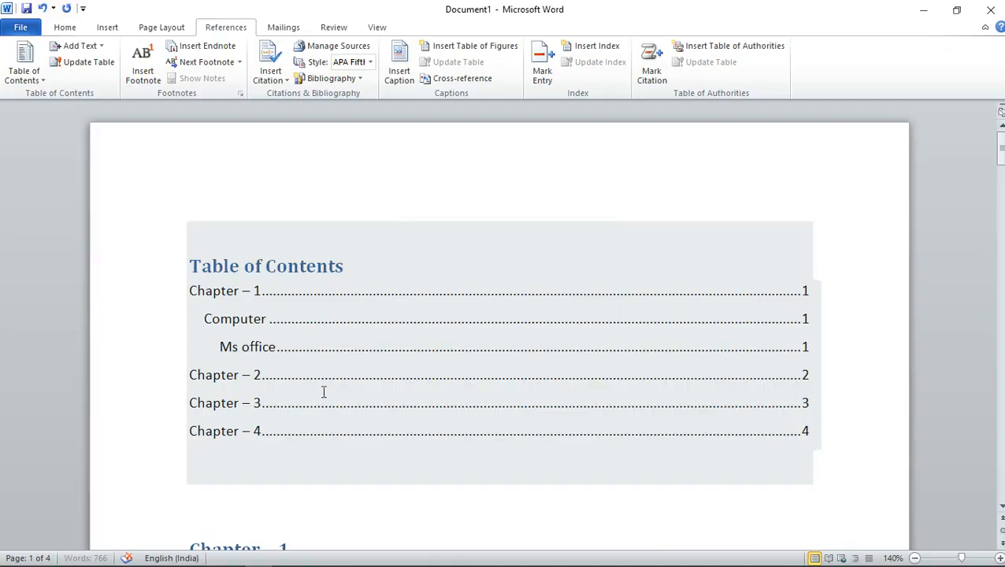
Insert a footnote reading "see" at the word "look" ending Chapter 1's first paragraph, and jump to the note from its reference mark
{"action": "scroll", "coordinate": [337, 405], "scroll_direction": "down", "scroll_amount": 3}
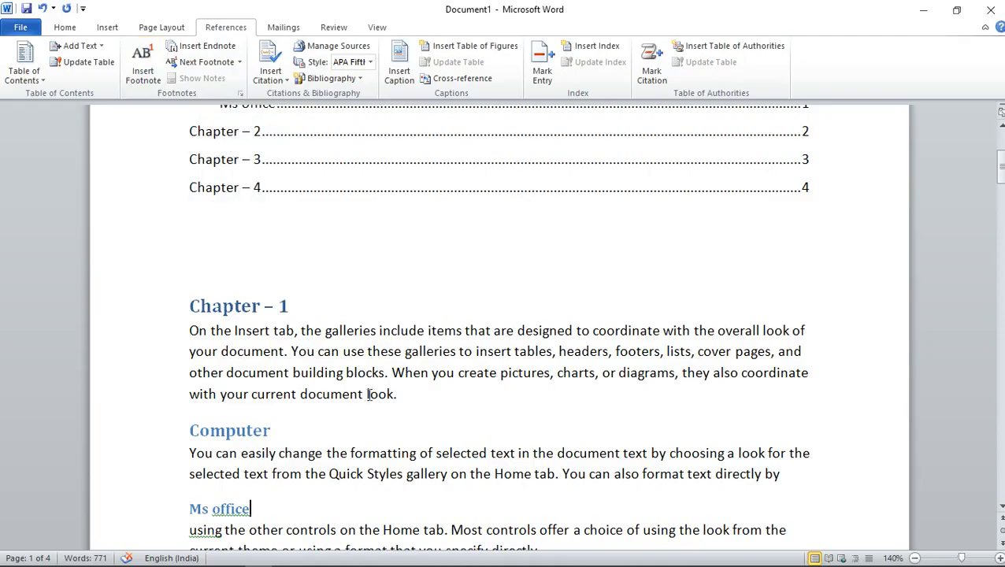
{"action": "left_click_drag", "start_coordinate": [365, 395], "coordinate": [392, 416]}
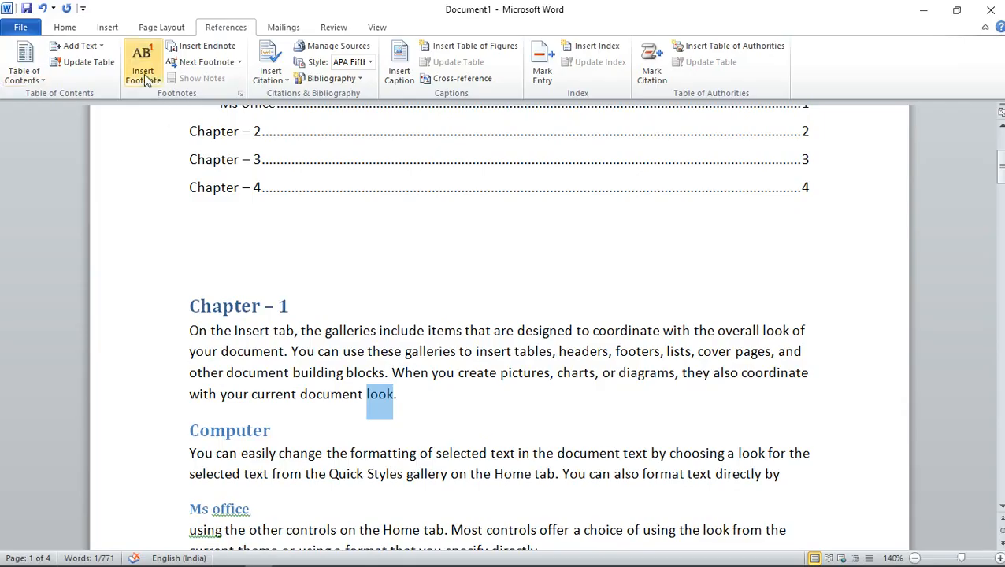
{"action": "scroll", "coordinate": [466, 385], "scroll_direction": "down", "scroll_amount": 3}
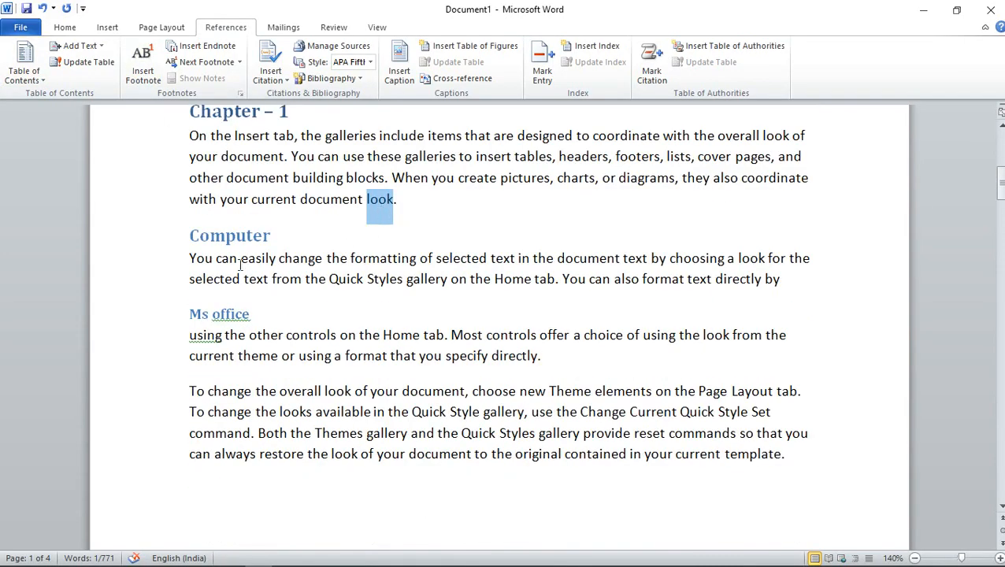
{"action": "left_click", "coordinate": [144, 70]}
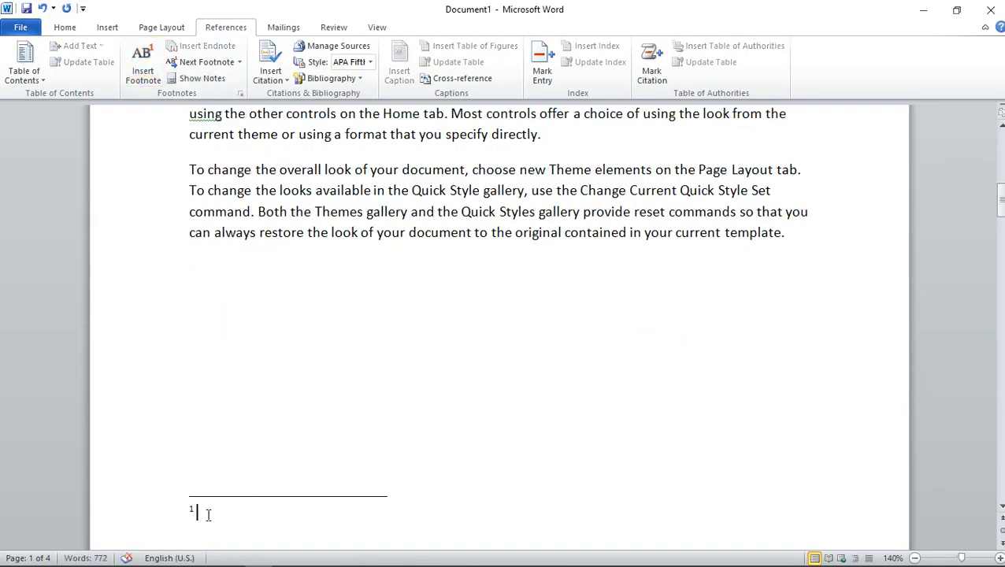
{"action": "type", "text": "see"}
{"action": "scroll", "coordinate": [317, 527], "scroll_direction": "up", "scroll_amount": 4}
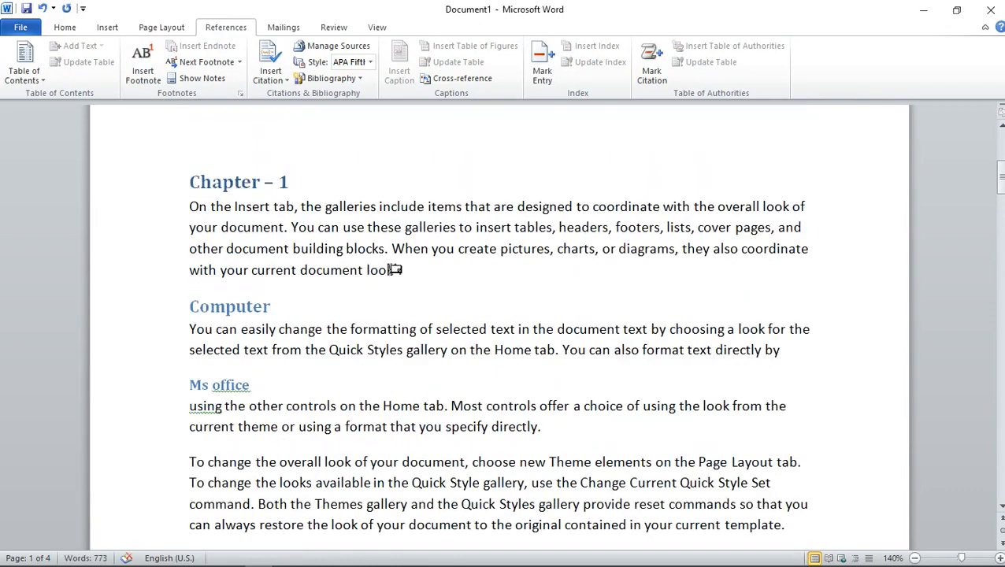
{"action": "mouse_move", "coordinate": [396, 270]}
{"action": "double_click", "coordinate": [396, 269]}
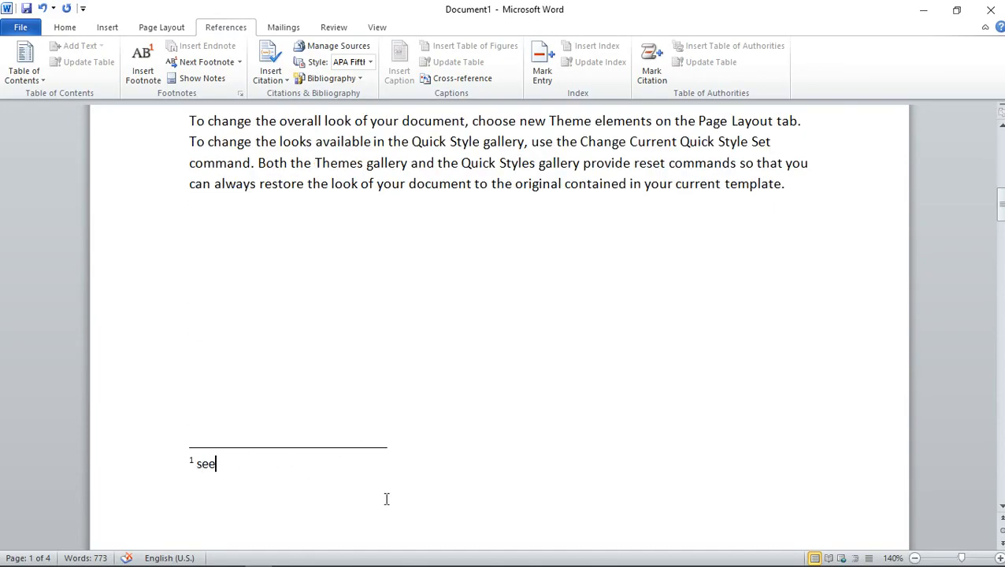
Insert a footnote reading "fast" at the word "Quick" in the paragraph under the Computer heading
{"action": "scroll", "coordinate": [370, 496], "scroll_direction": "up", "scroll_amount": 3}
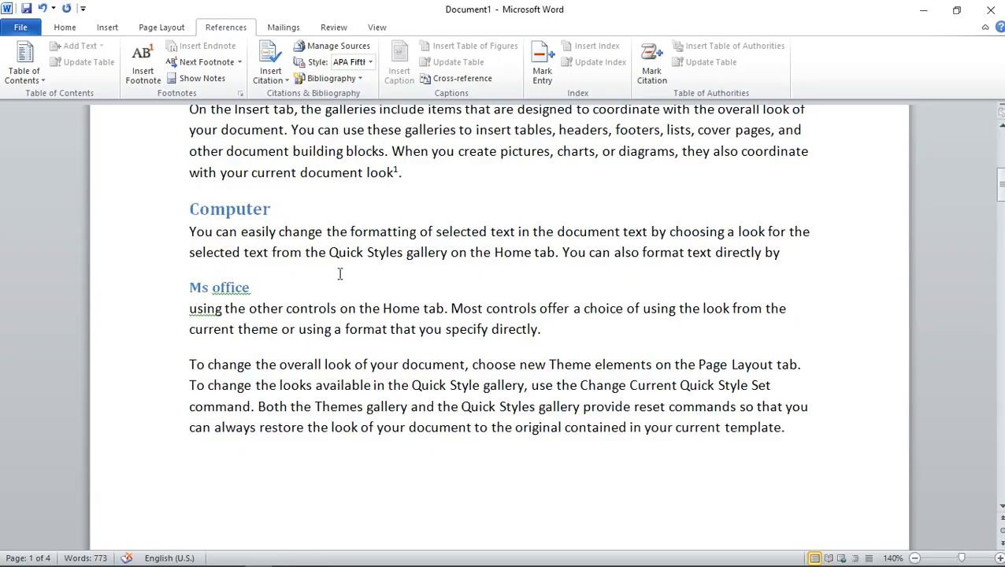
{"action": "left_click_drag", "start_coordinate": [329, 252], "coordinate": [364, 259]}
{"action": "left_click", "coordinate": [143, 64]}
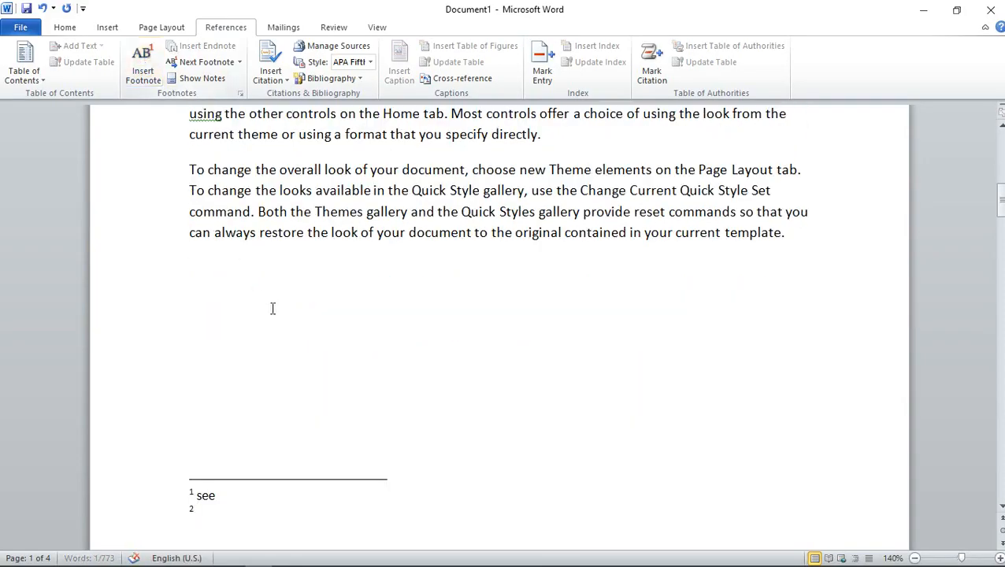
{"action": "type", "text": "fast"}
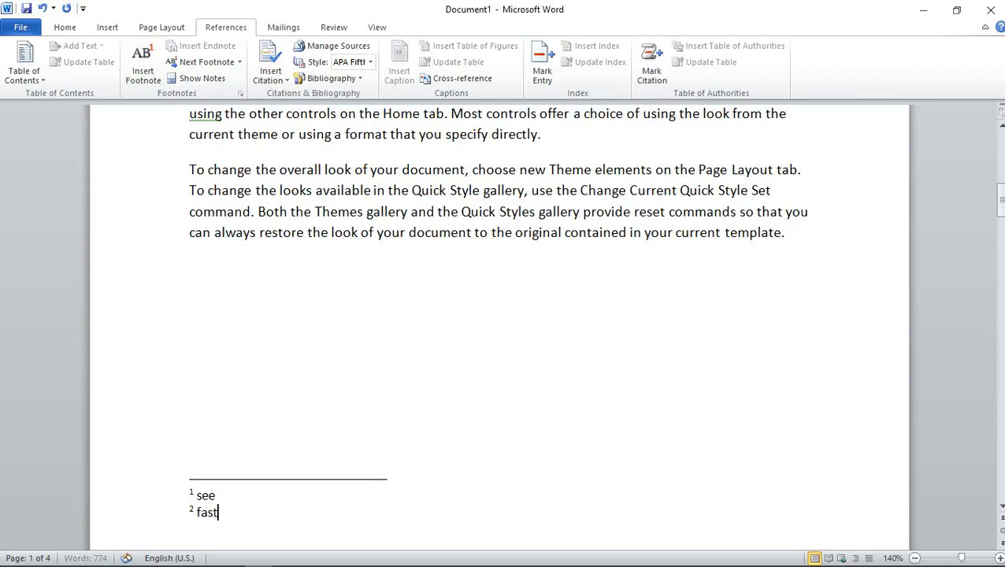
{"action": "scroll", "coordinate": [368, 284], "scroll_direction": "up", "scroll_amount": 3}
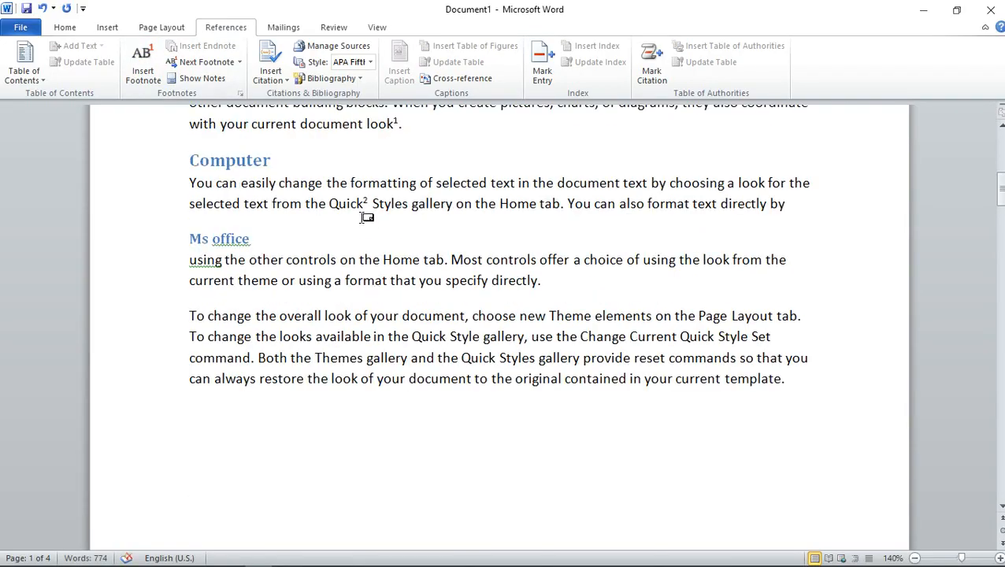
{"action": "mouse_move", "coordinate": [366, 205]}
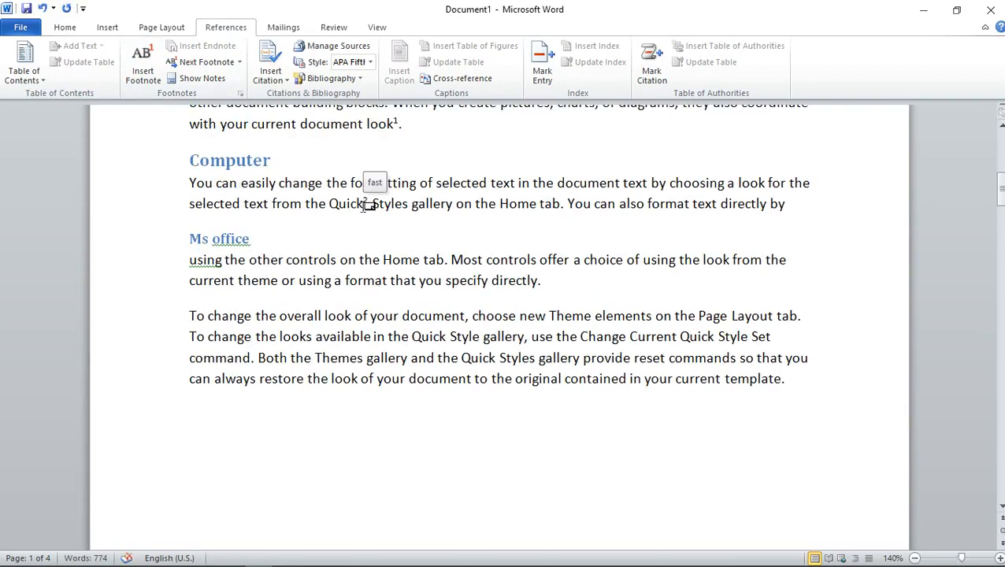
{"action": "left_click", "coordinate": [363, 281]}
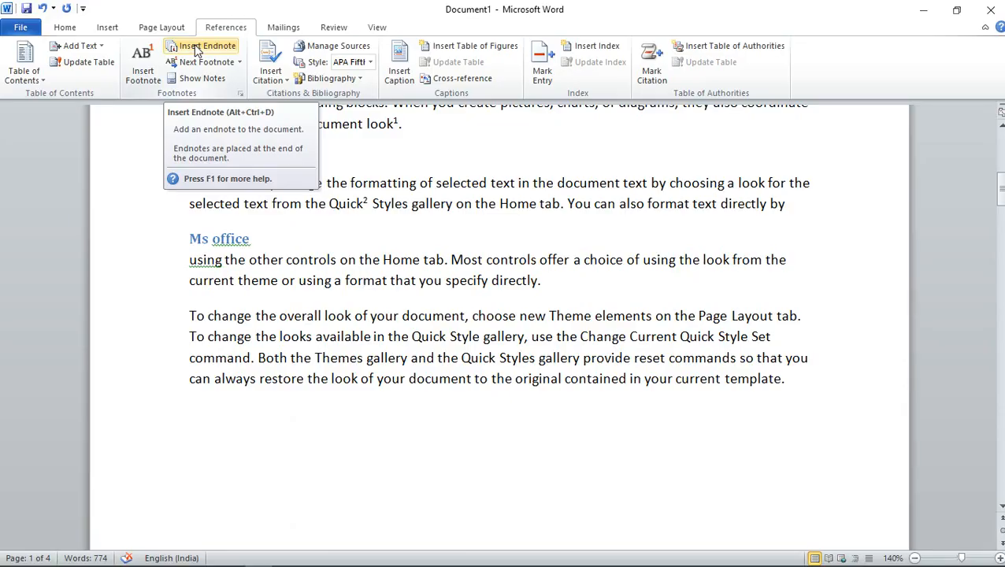
Insert an endnote reading "shift" at the word "change" in the last paragraph of Chapter 1
{"action": "scroll", "coordinate": [302, 265], "scroll_direction": "up", "scroll_amount": 3}
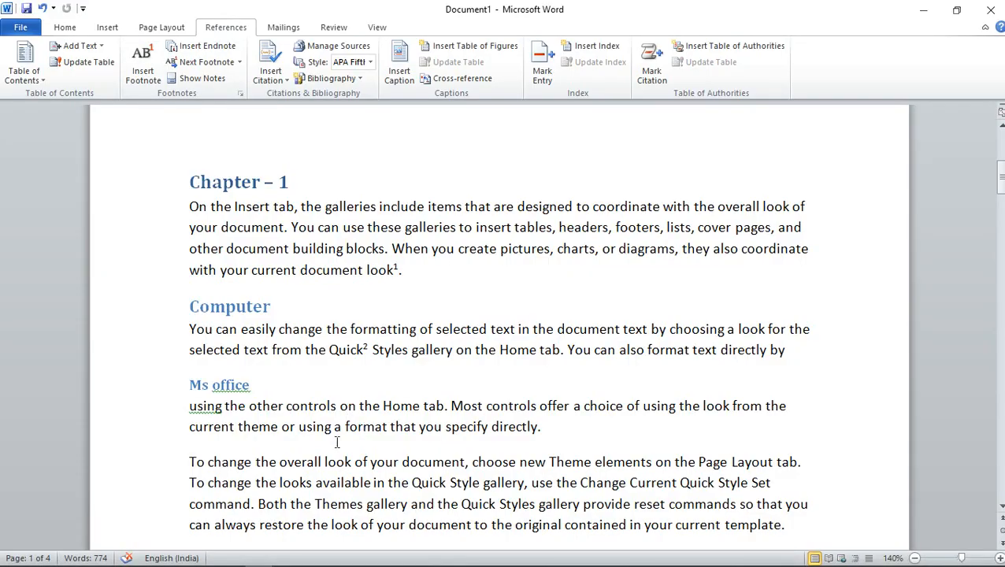
{"action": "scroll", "coordinate": [337, 442], "scroll_direction": "down", "scroll_amount": 1}
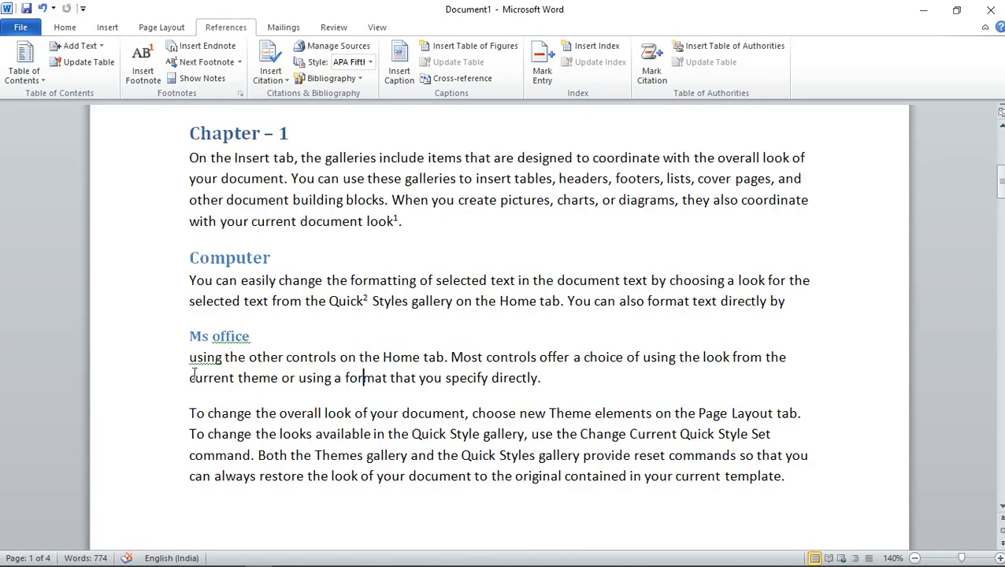
{"action": "left_click_drag", "start_coordinate": [207, 413], "coordinate": [252, 416]}
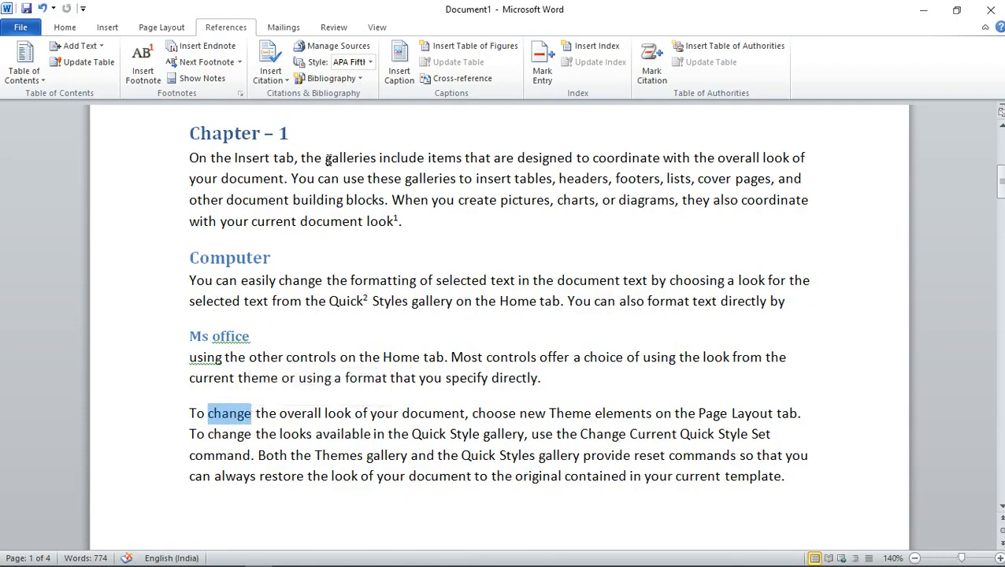
{"action": "left_click", "coordinate": [208, 47]}
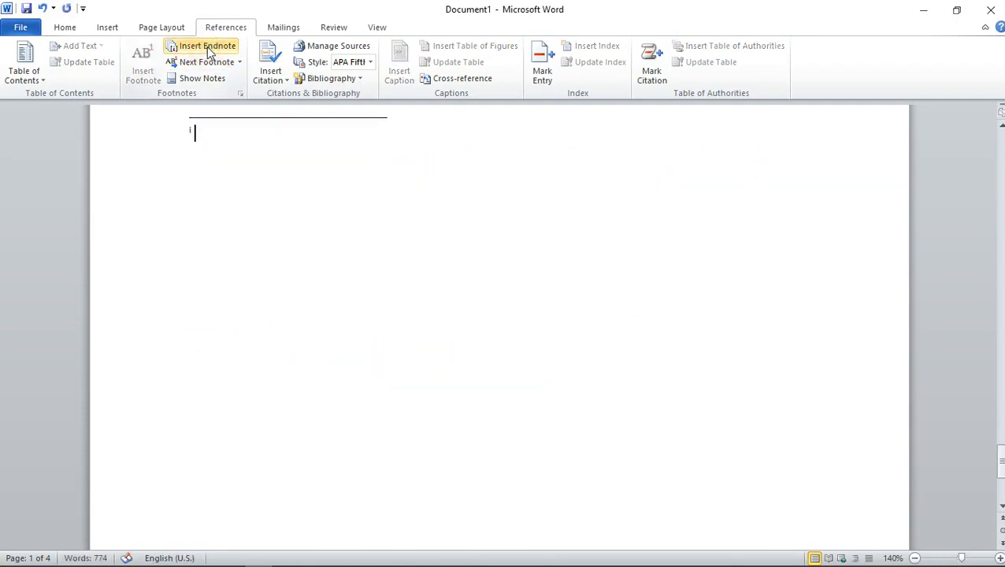
{"action": "scroll", "coordinate": [289, 225], "scroll_direction": "up", "scroll_amount": 3}
{"action": "scroll", "coordinate": [250, 233], "scroll_direction": "up", "scroll_amount": 3}
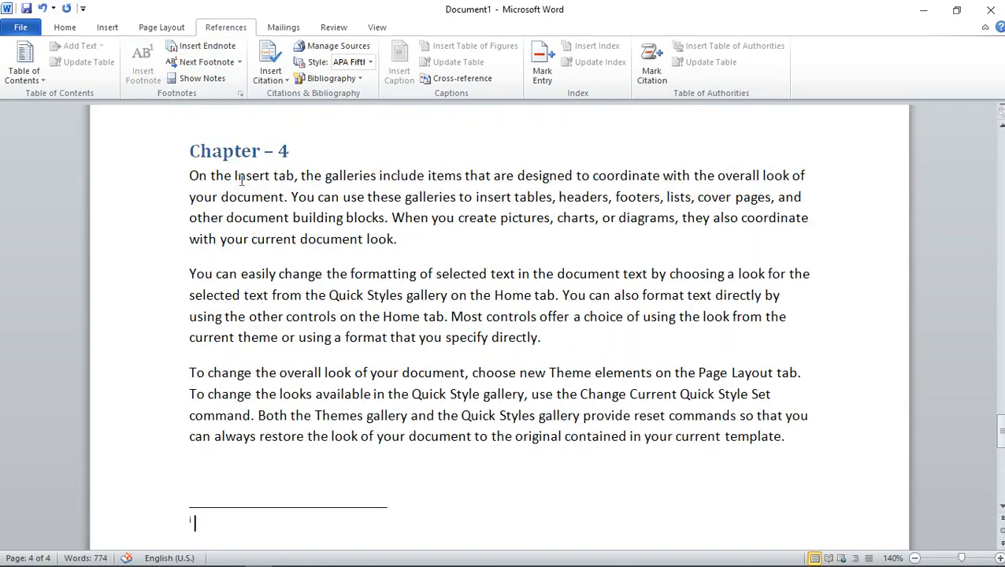
{"action": "scroll", "coordinate": [266, 202], "scroll_direction": "down", "scroll_amount": 3}
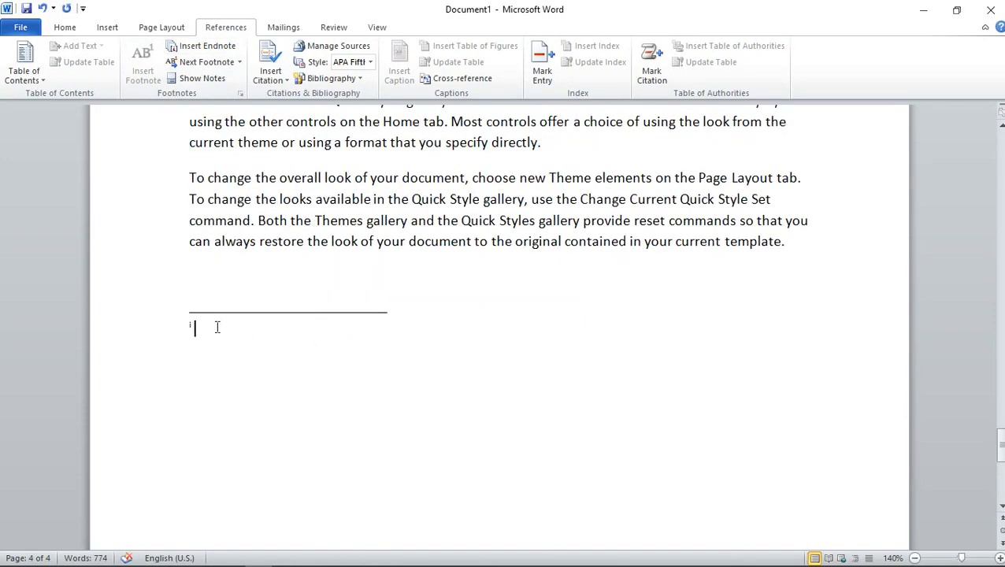
{"action": "type", "text": "shift"}
Return to Chapter 1 and browse its note references with Next Footnote and the previous footnote command
{"action": "scroll", "coordinate": [288, 357], "scroll_direction": "up", "scroll_amount": 5}
{"action": "scroll", "coordinate": [288, 358], "scroll_direction": "up", "scroll_amount": 20}
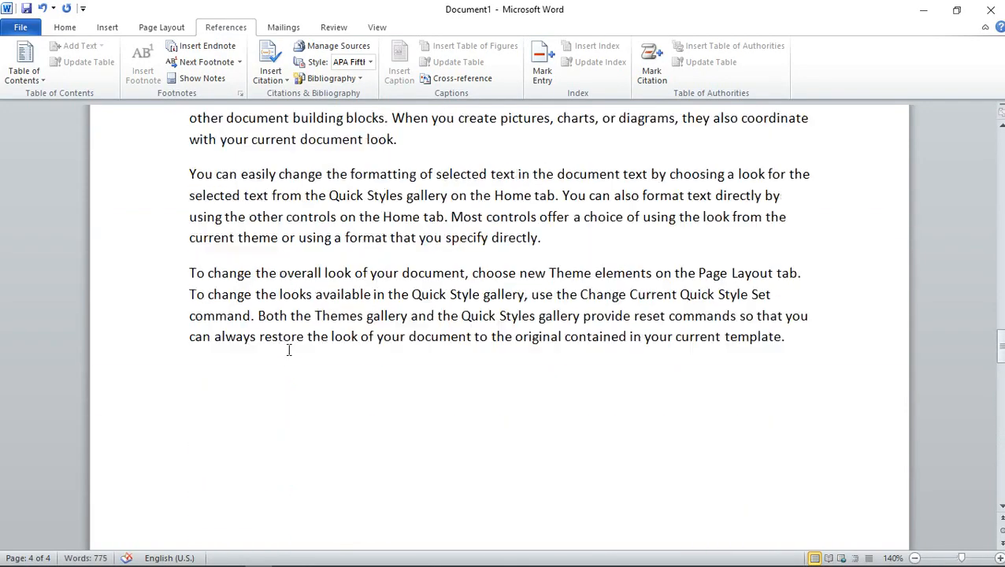
{"action": "scroll", "coordinate": [289, 350], "scroll_direction": "up", "scroll_amount": 20}
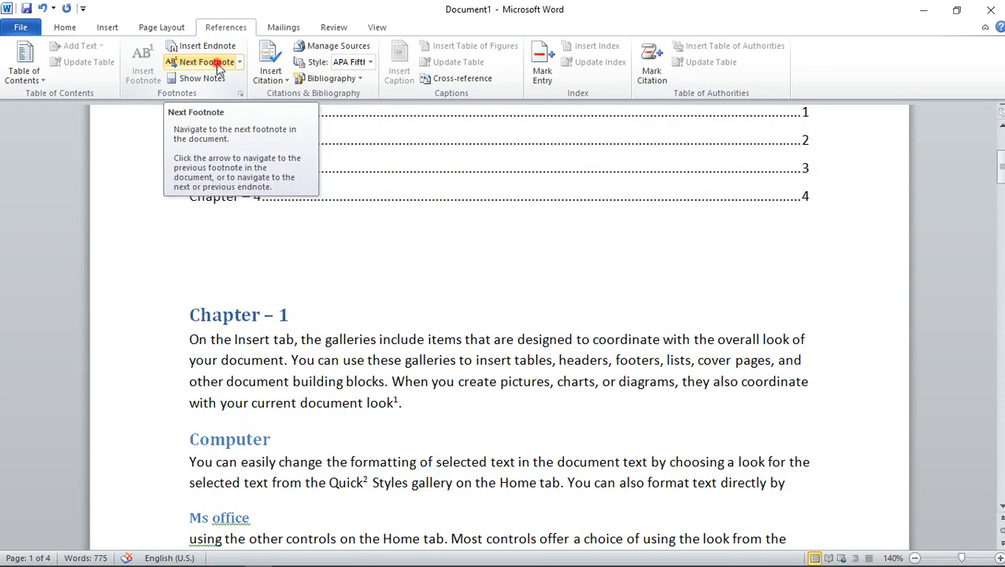
{"action": "left_click", "coordinate": [218, 67]}
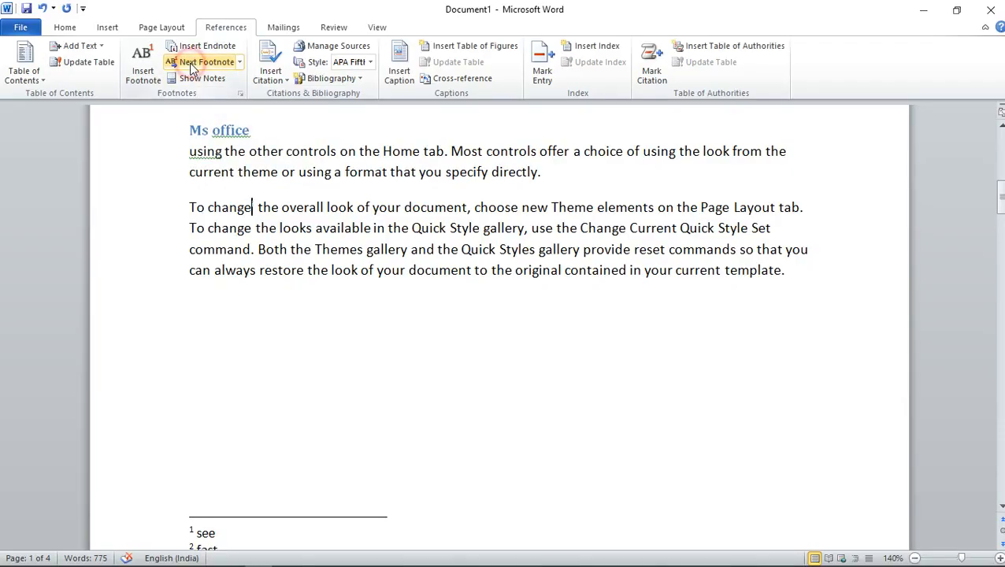
{"action": "left_click", "coordinate": [240, 63]}
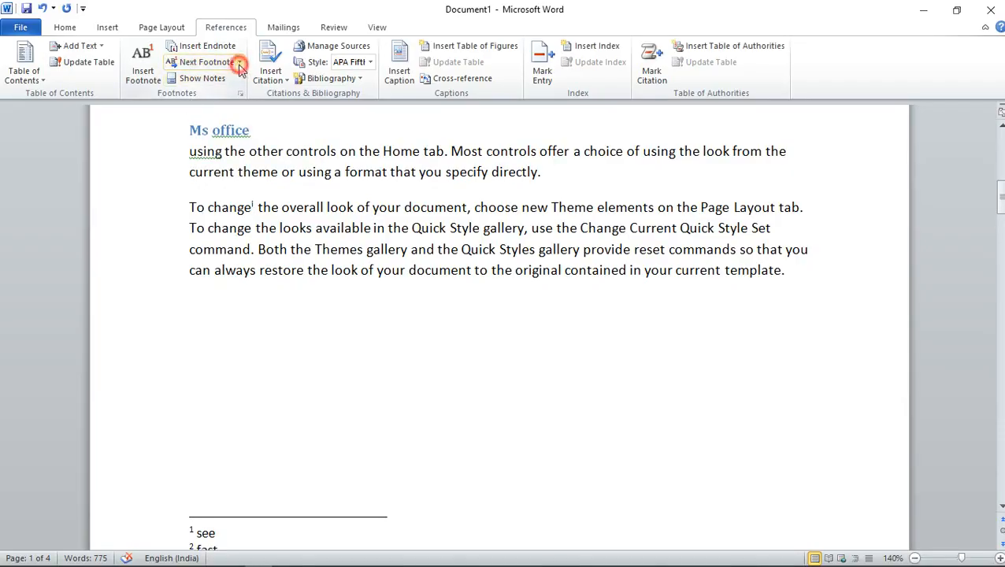
{"action": "left_click", "coordinate": [226, 98]}
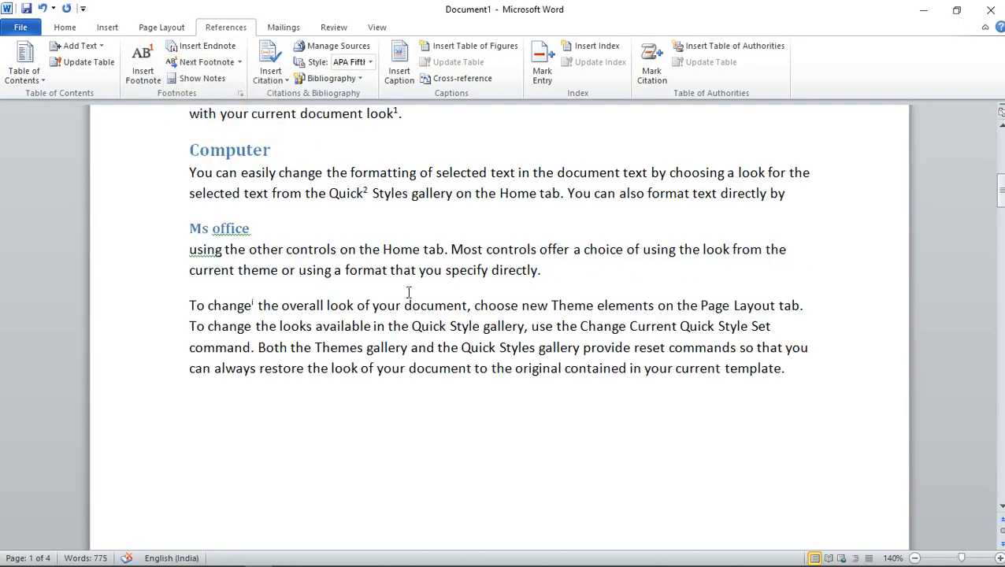
{"action": "left_click", "coordinate": [239, 63]}
{"action": "left_click", "coordinate": [214, 96]}
Show the document's notes with the View footnote area option and review both footnotes below Chapter 1
{"action": "left_click", "coordinate": [192, 82]}
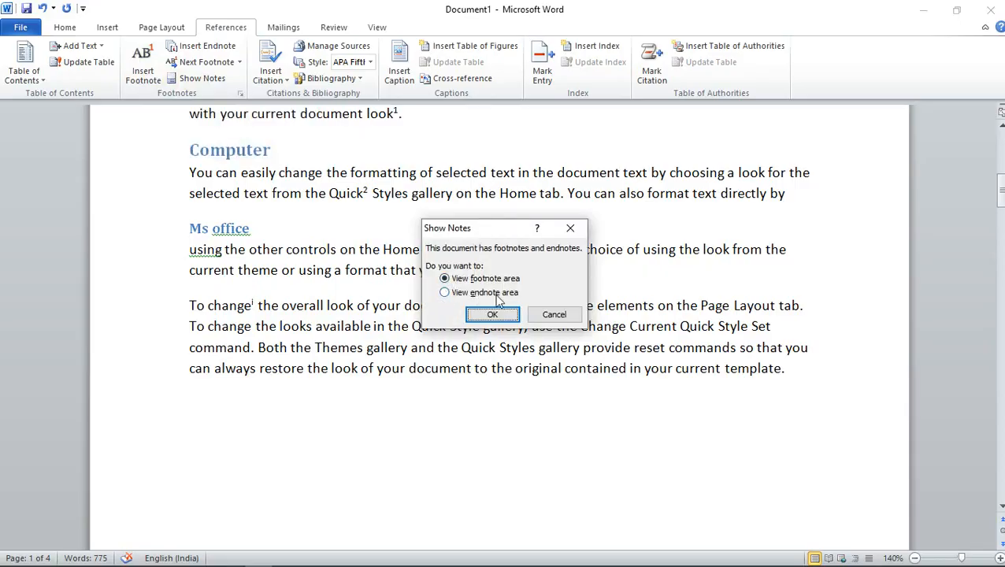
{"action": "left_click", "coordinate": [444, 279]}
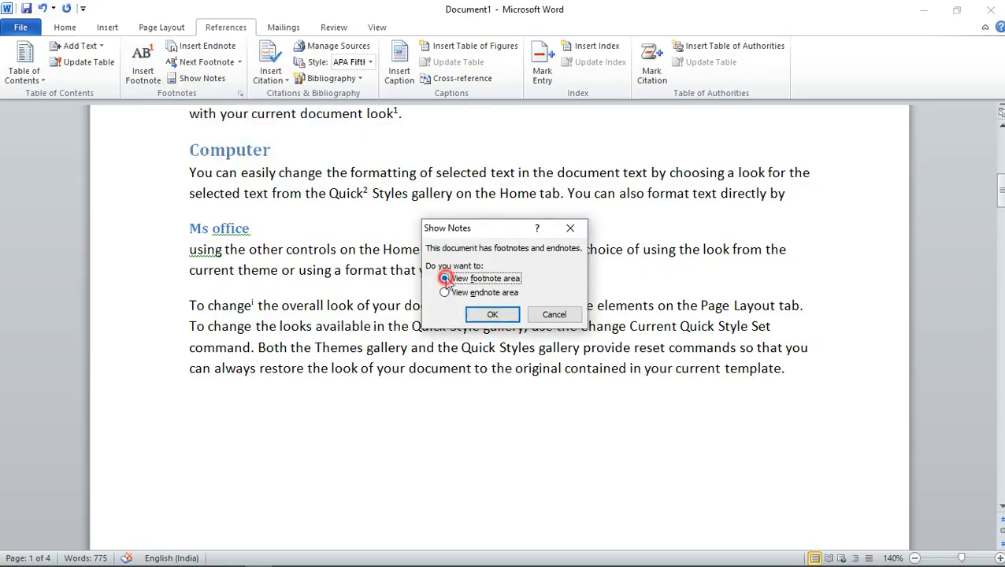
{"action": "left_click", "coordinate": [504, 313]}
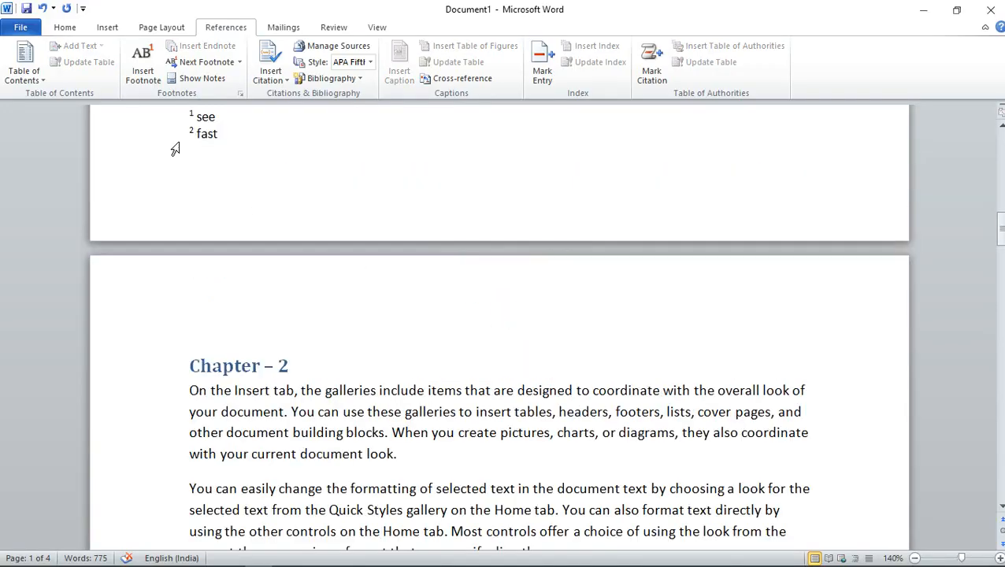
{"action": "left_click_drag", "start_coordinate": [190, 115], "coordinate": [227, 145]}
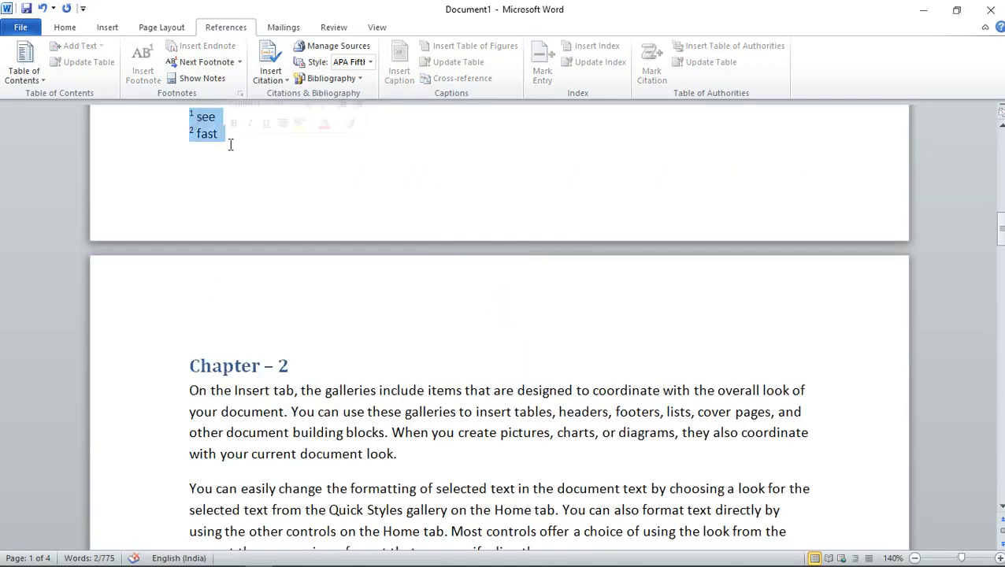
{"action": "left_click", "coordinate": [244, 142]}
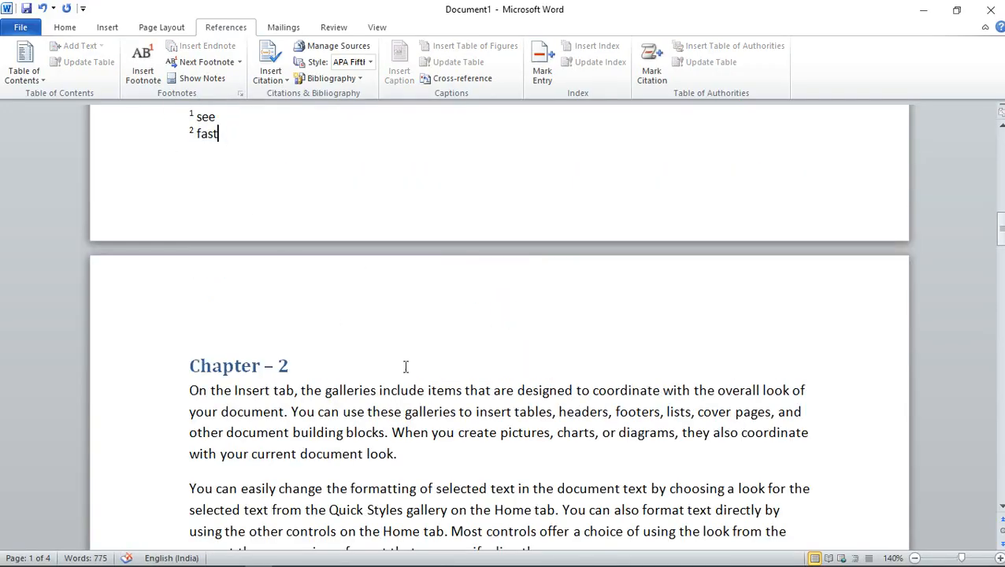
{"action": "scroll", "coordinate": [366, 420], "scroll_direction": "up", "scroll_amount": 6}
{"action": "scroll", "coordinate": [366, 419], "scroll_direction": "up", "scroll_amount": 10}
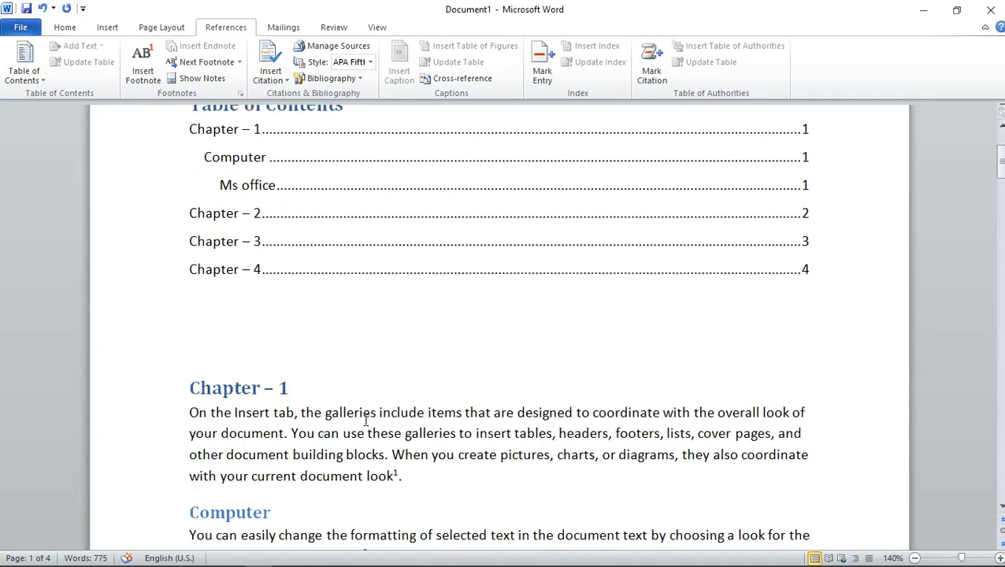
Start a new Book source for a citation on the empty line above Chapter 1, with author "stp computer education"
{"action": "scroll", "coordinate": [378, 413], "scroll_direction": "down", "scroll_amount": 1}
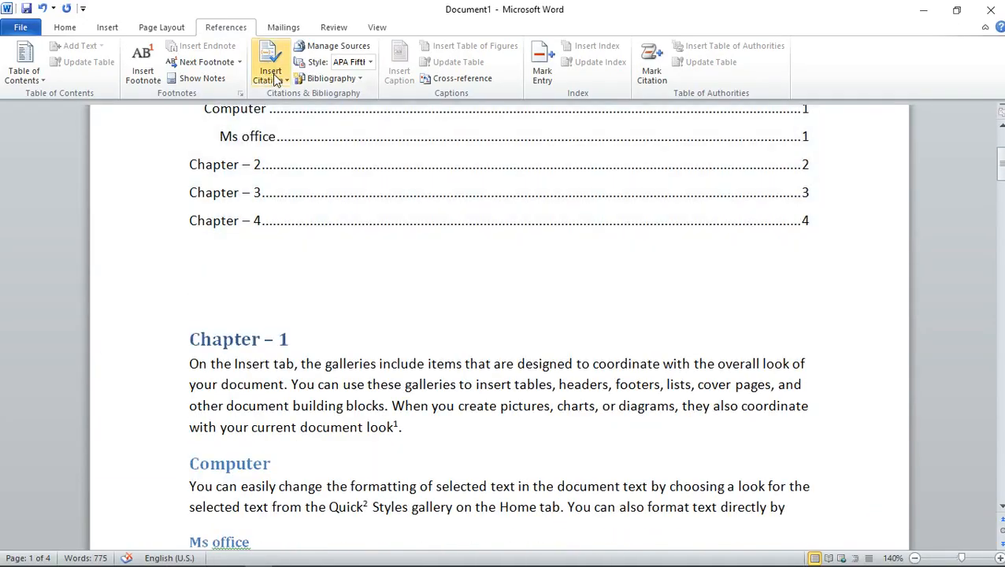
{"action": "left_click", "coordinate": [249, 281]}
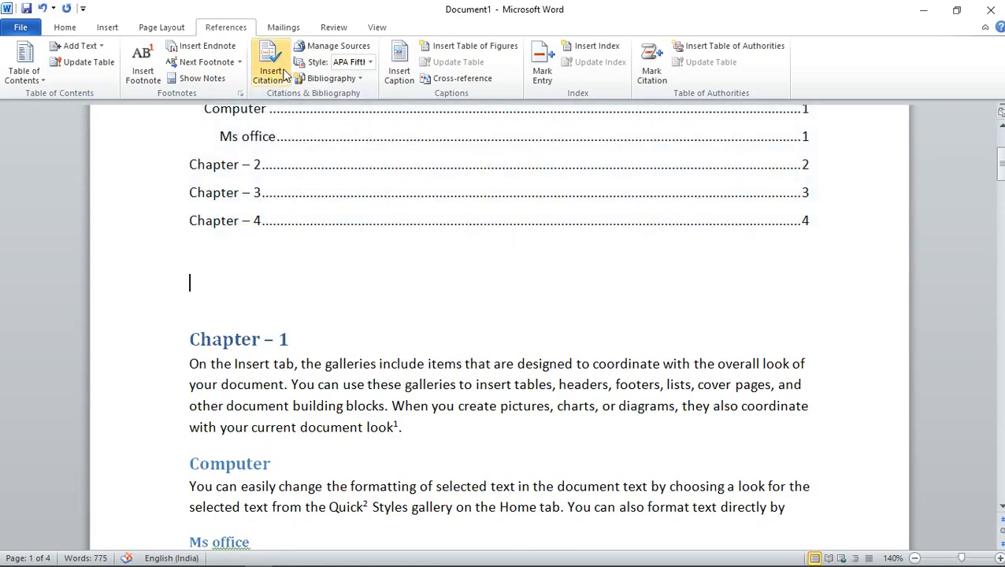
{"action": "left_click", "coordinate": [277, 76]}
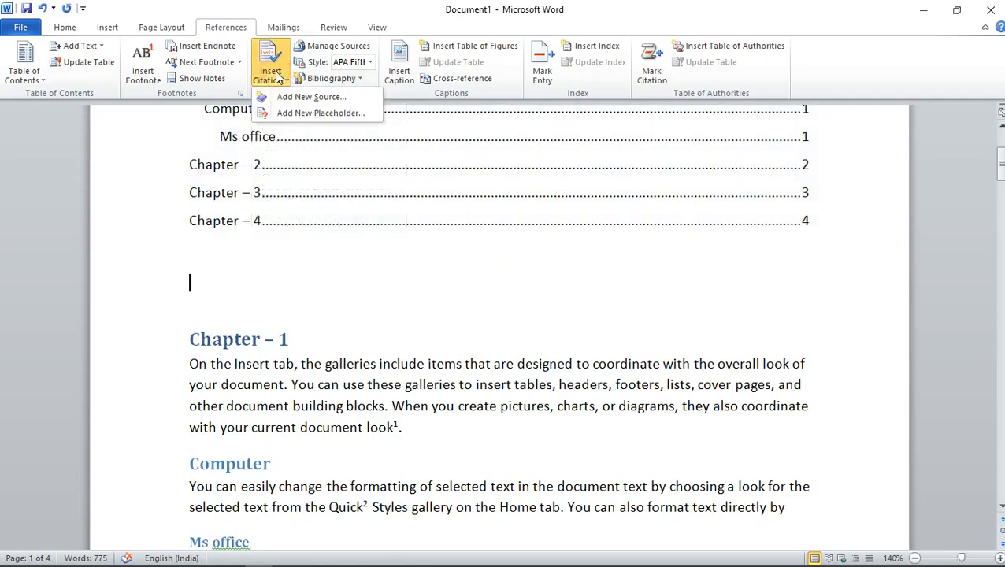
{"action": "left_click", "coordinate": [341, 97]}
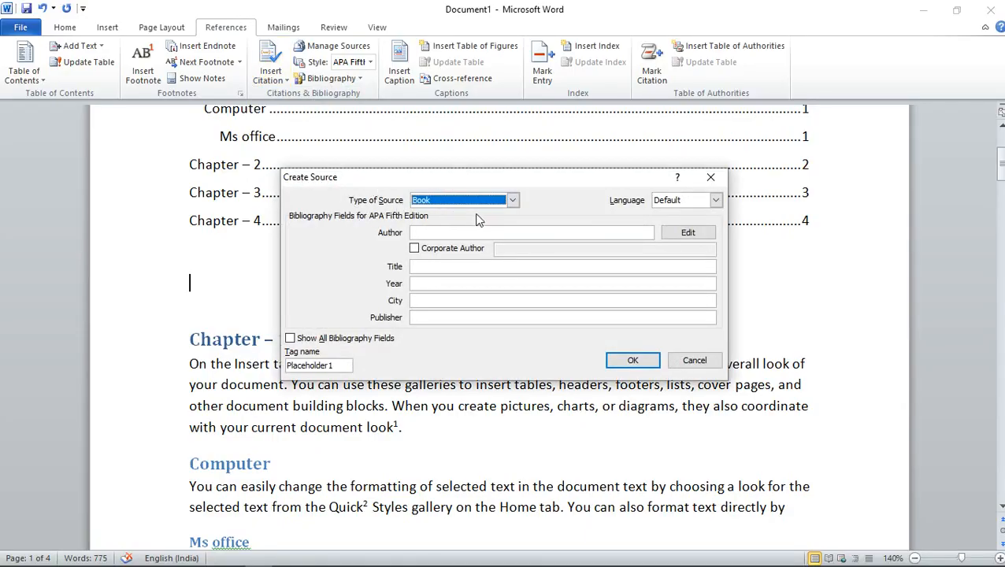
{"action": "left_click", "coordinate": [513, 200]}
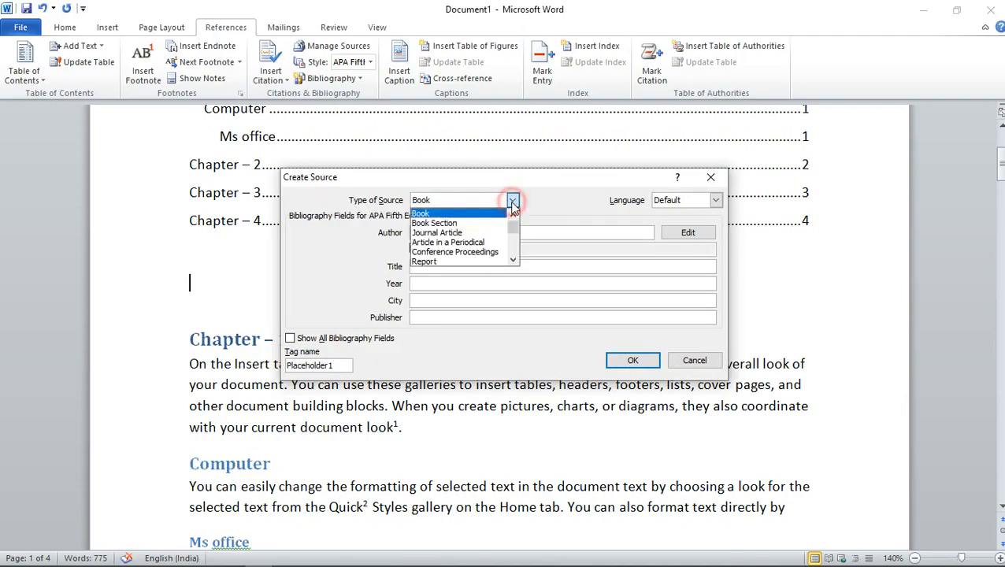
{"action": "left_click", "coordinate": [425, 214]}
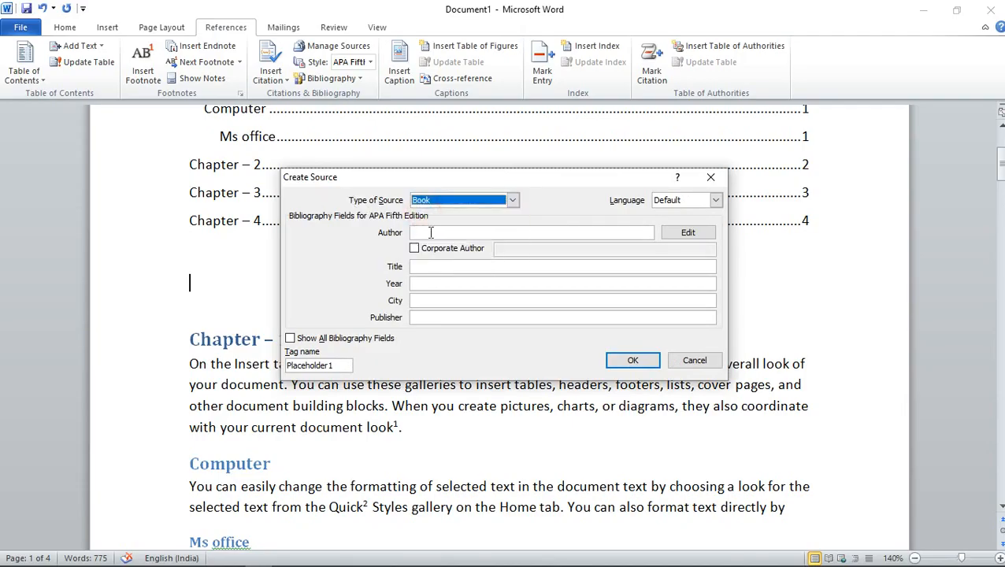
{"action": "left_click", "coordinate": [431, 232]}
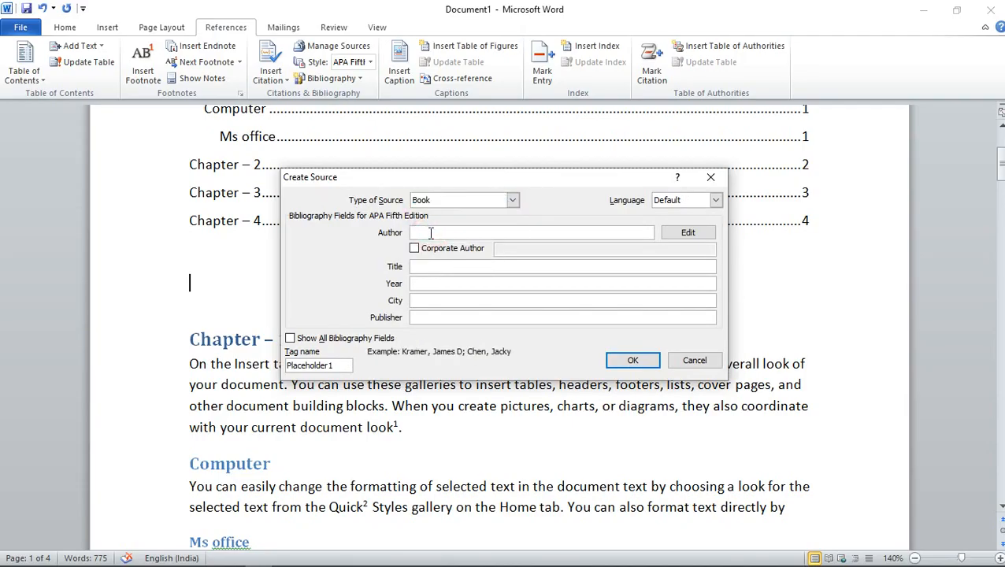
{"action": "type", "text": "stp computer education"}
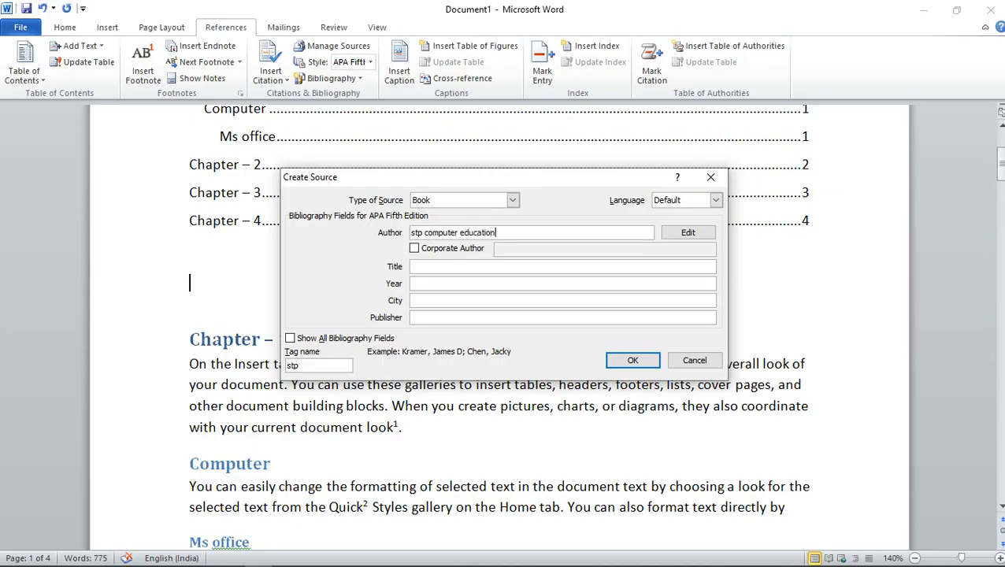
Complete the source with title "basi computer course", year 2020, city "new delhi" and publisher "best book publishing house", and insert its citation
{"action": "left_click", "coordinate": [439, 270]}
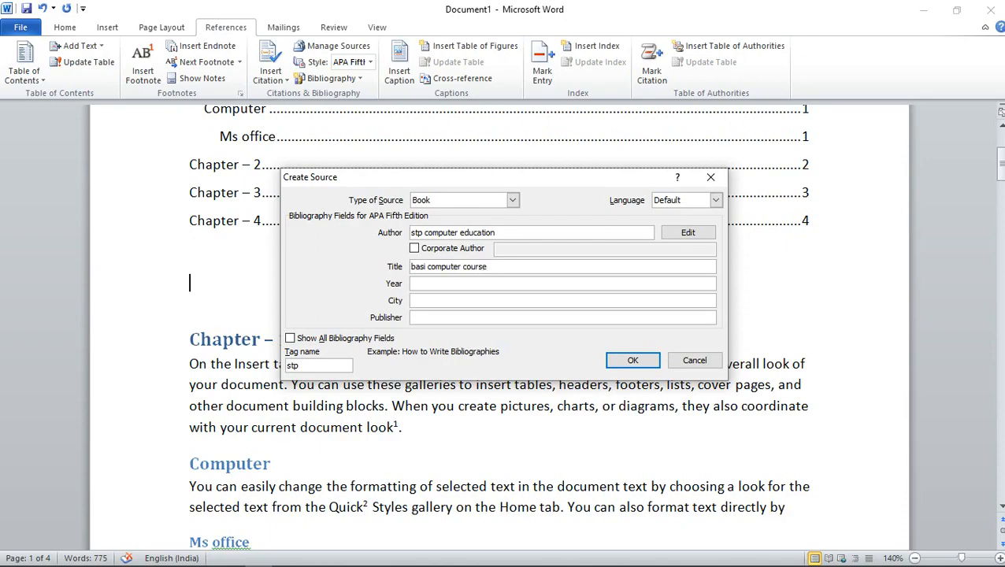
{"action": "left_click", "coordinate": [466, 284]}
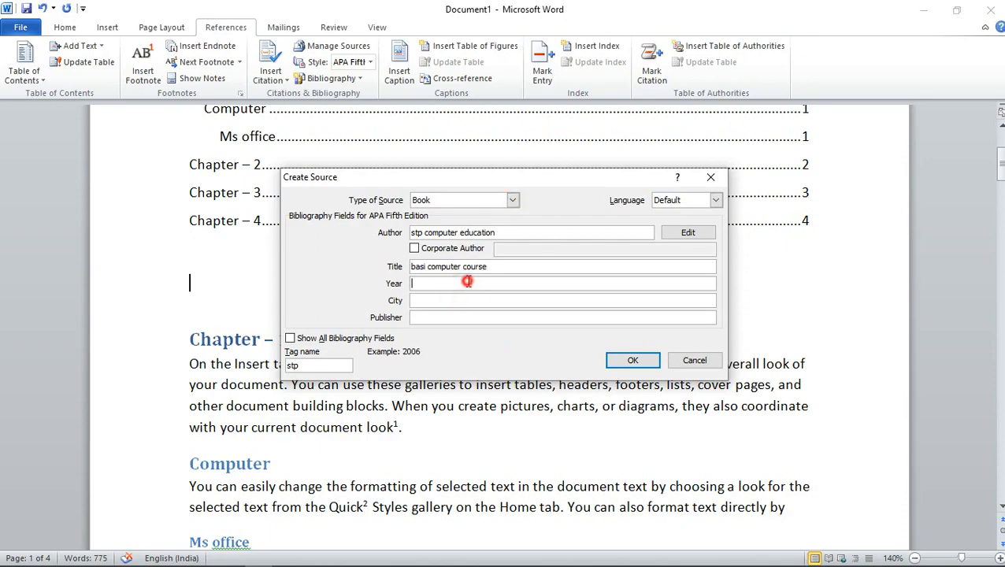
{"action": "type", "text": "2020"}
{"action": "left_click", "coordinate": [517, 303]}
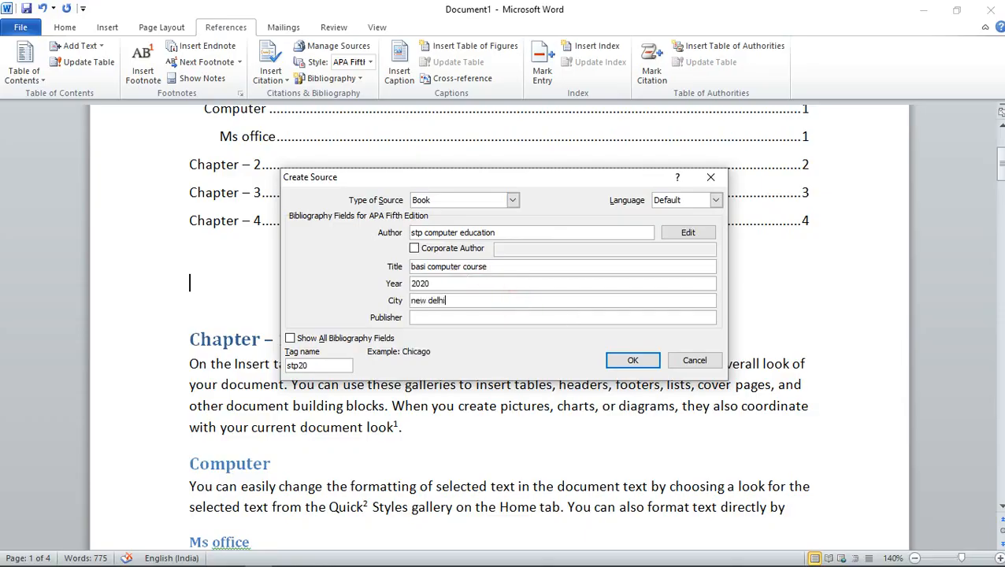
{"action": "left_click", "coordinate": [480, 316]}
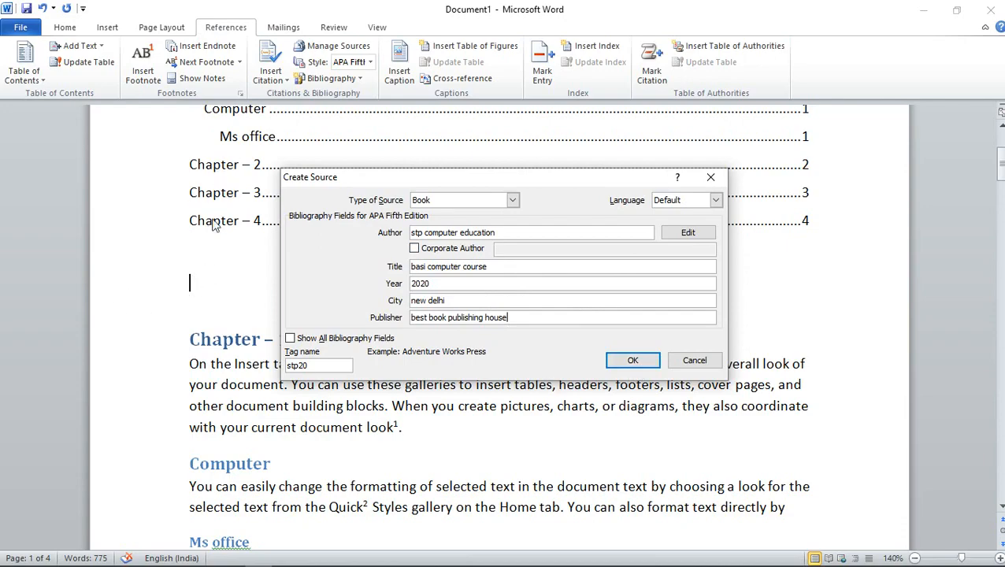
{"action": "left_click", "coordinate": [640, 360]}
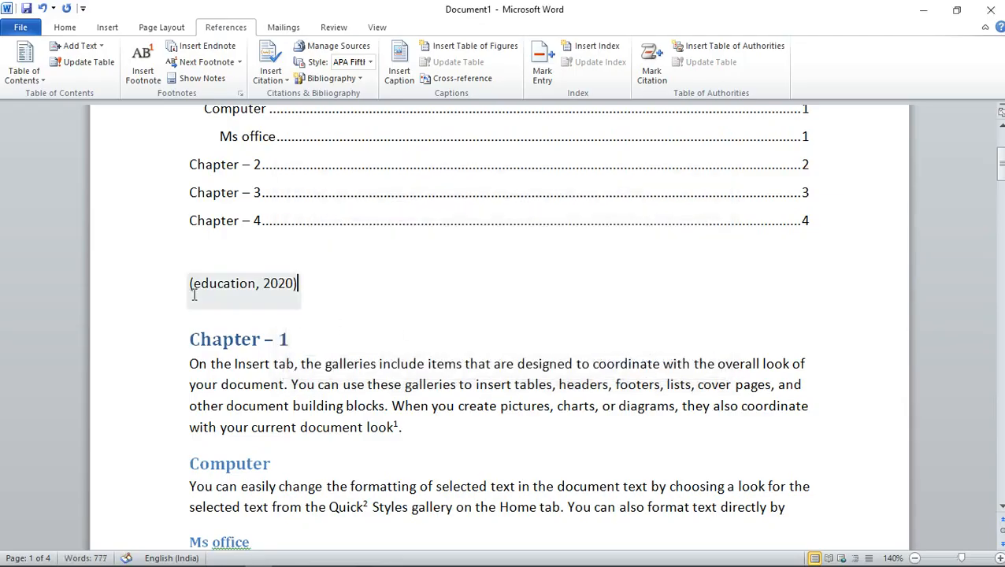
Insert a built-in bibliography with the heading "Bibliography" directly after the citation above Chapter 1
{"action": "left_click", "coordinate": [312, 284]}
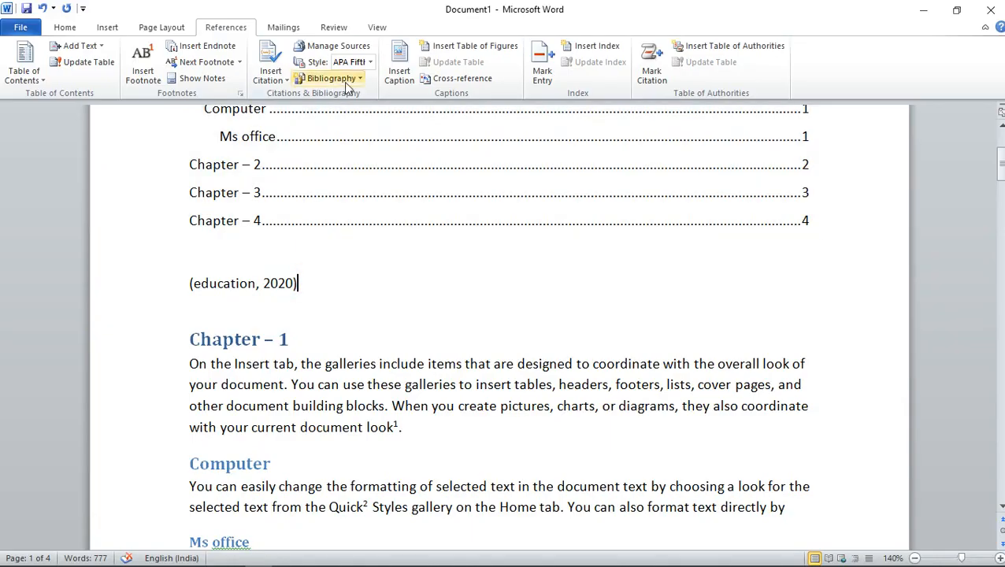
{"action": "left_click", "coordinate": [337, 78]}
{"action": "left_click", "coordinate": [406, 166]}
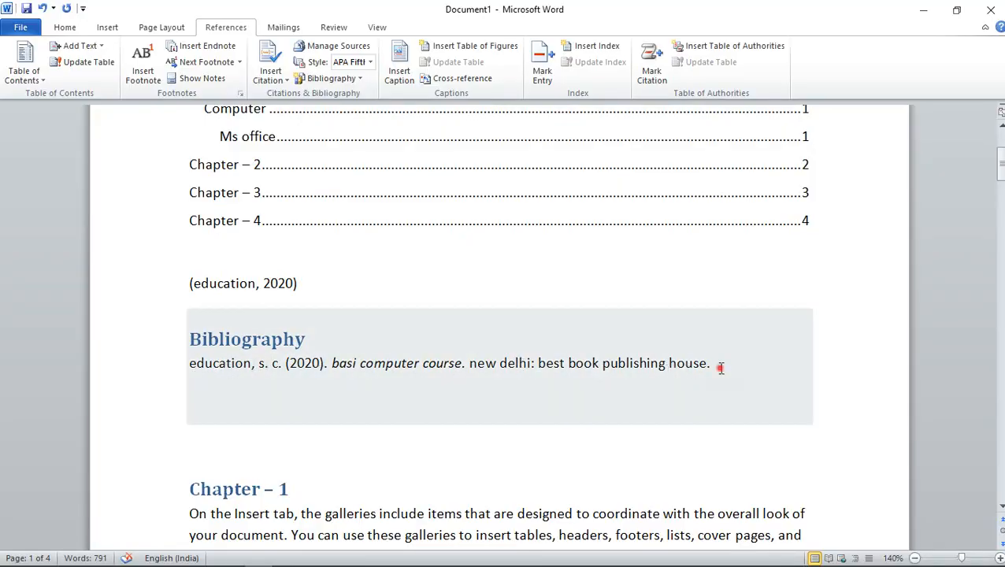
Try the APA Sixth Edition and Harvard – Anglia 2008 citation styles on the bibliography
{"action": "left_click_drag", "start_coordinate": [720, 368], "coordinate": [174, 352]}
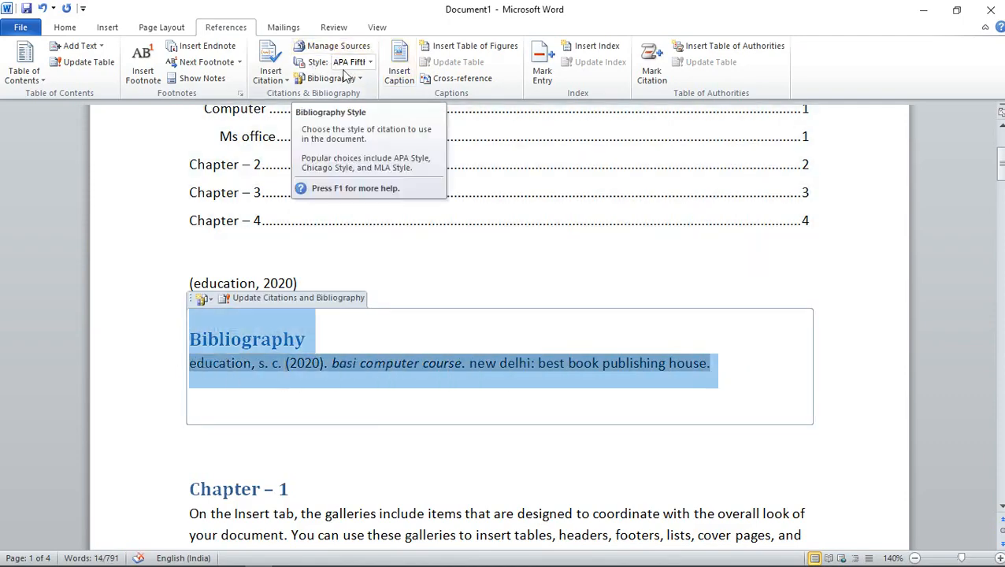
{"action": "left_click", "coordinate": [369, 63]}
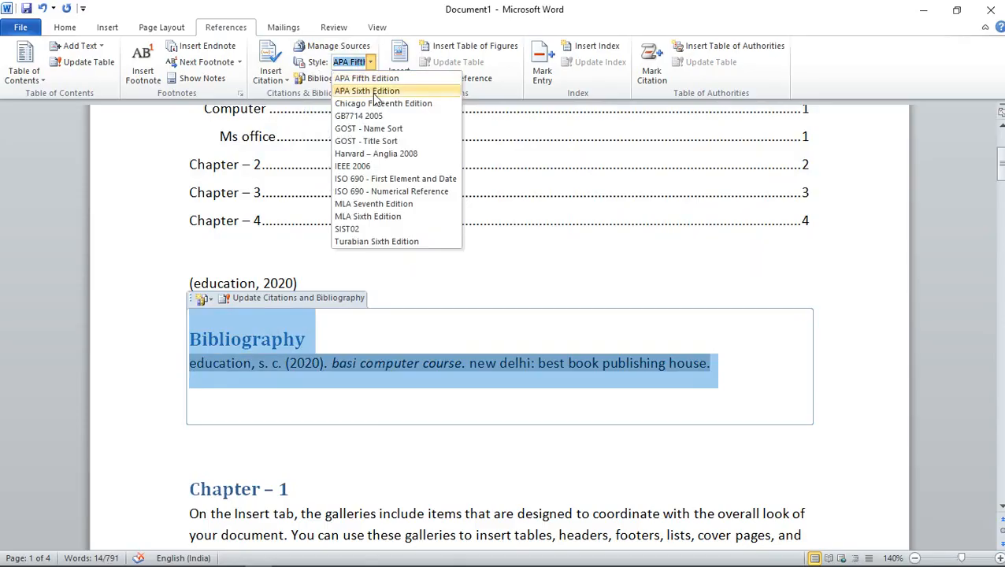
{"action": "left_click", "coordinate": [374, 92]}
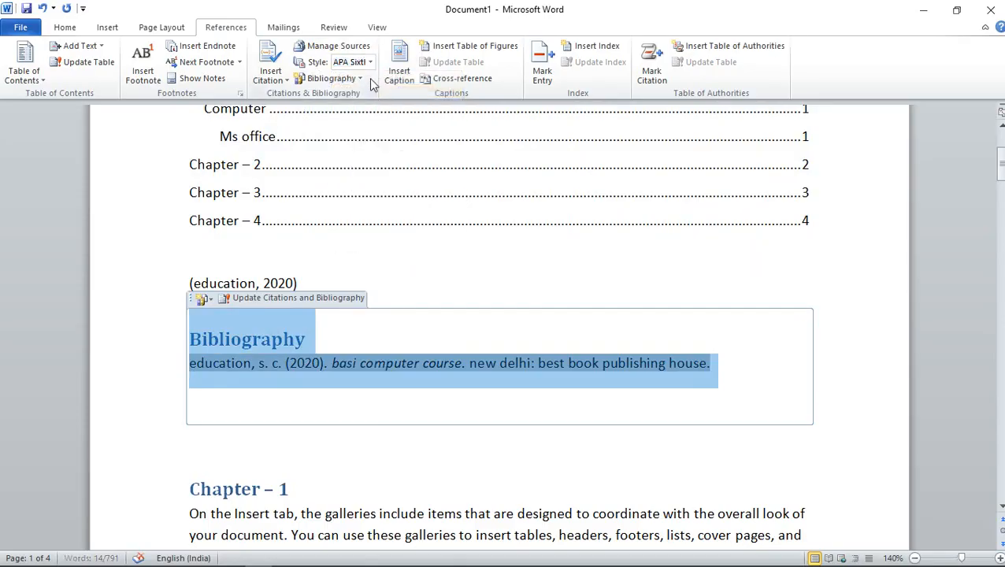
{"action": "left_click", "coordinate": [370, 62]}
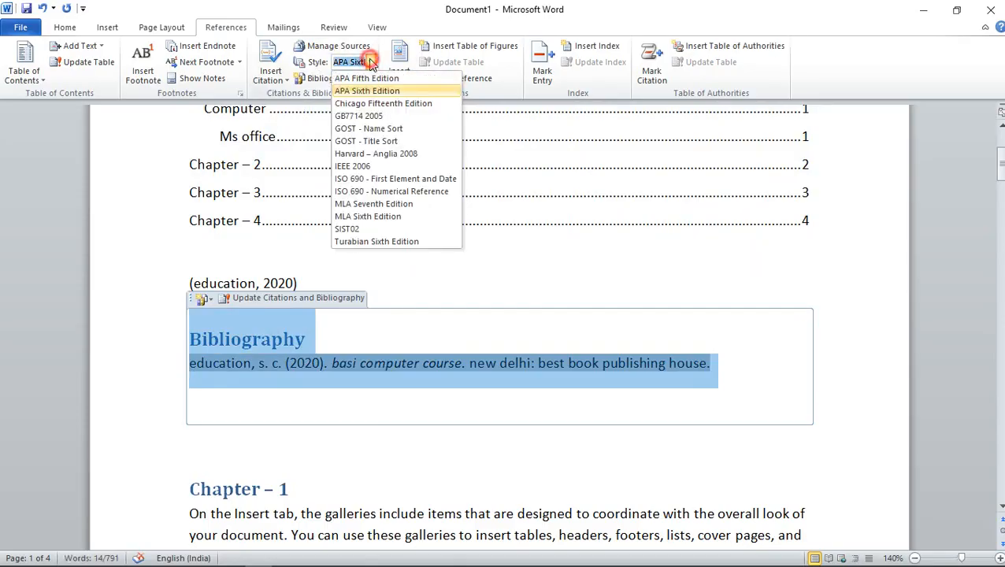
{"action": "left_click", "coordinate": [373, 156]}
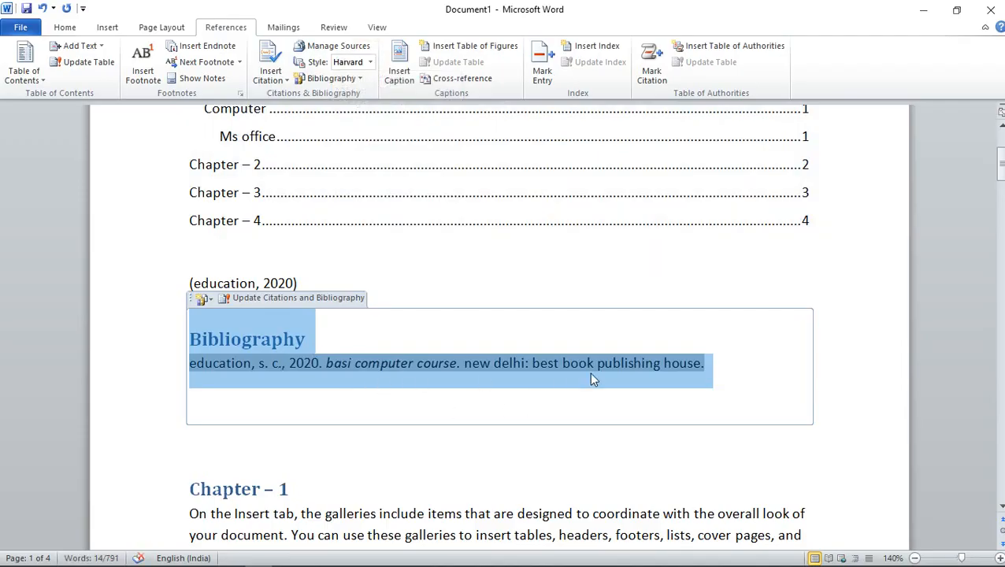
Set the citation and bibliography style to ISO 690 - Numerical Reference
{"action": "left_click", "coordinate": [370, 63]}
{"action": "left_click", "coordinate": [367, 192]}
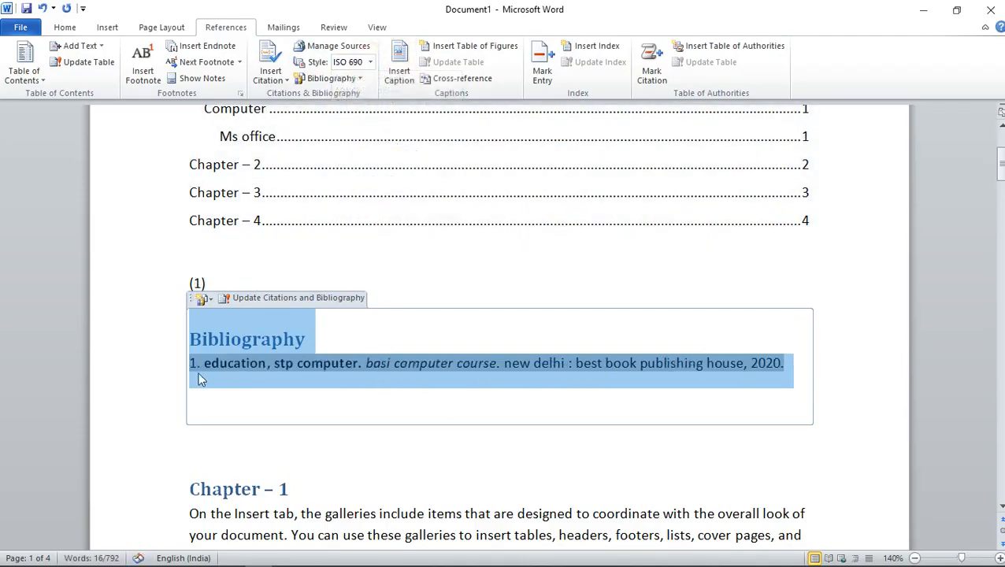
{"action": "left_click", "coordinate": [830, 372]}
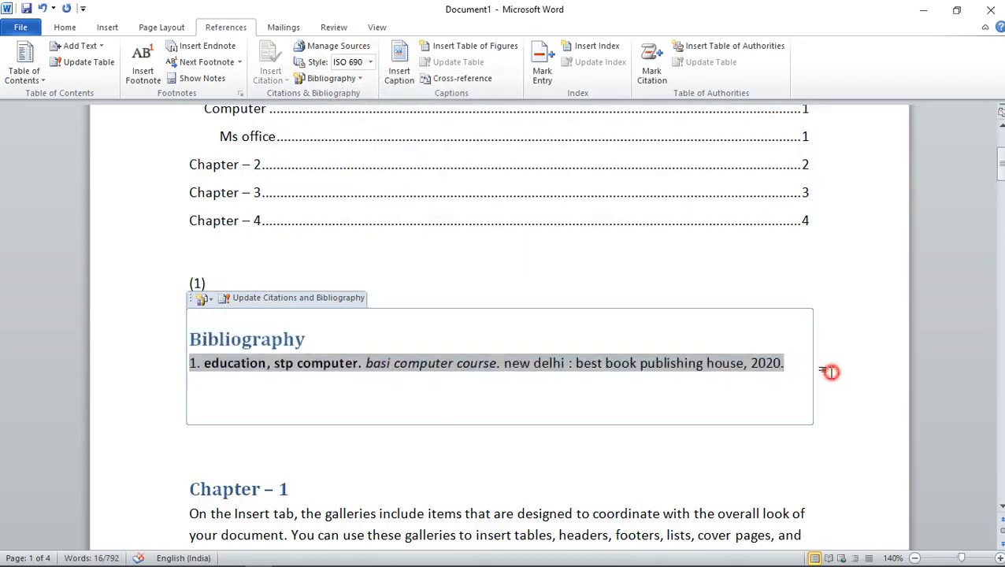
Delete the "basi computer course" source from the Source Manager's master list and close the manager without creating a new source
{"action": "left_click", "coordinate": [324, 49]}
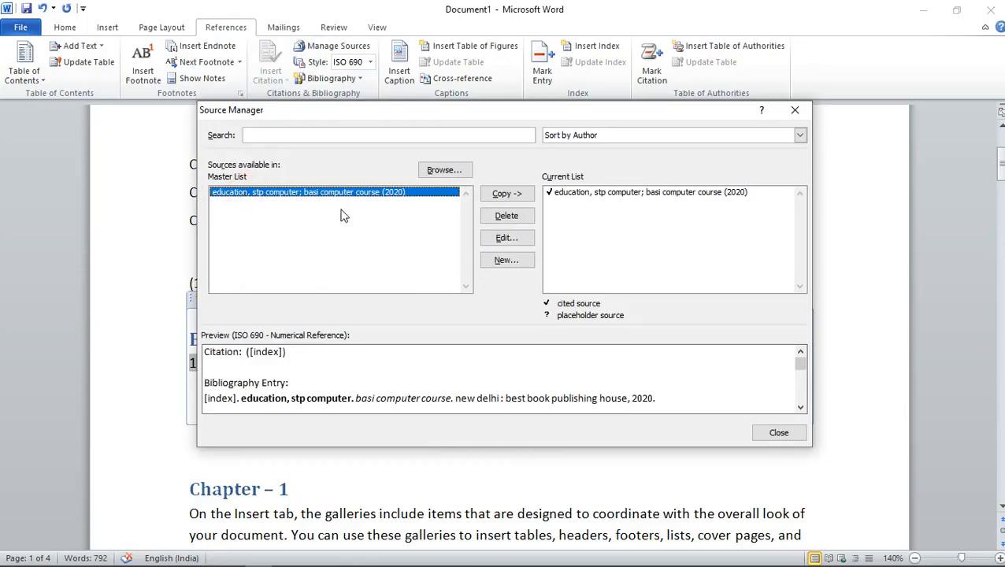
{"action": "left_click", "coordinate": [501, 217]}
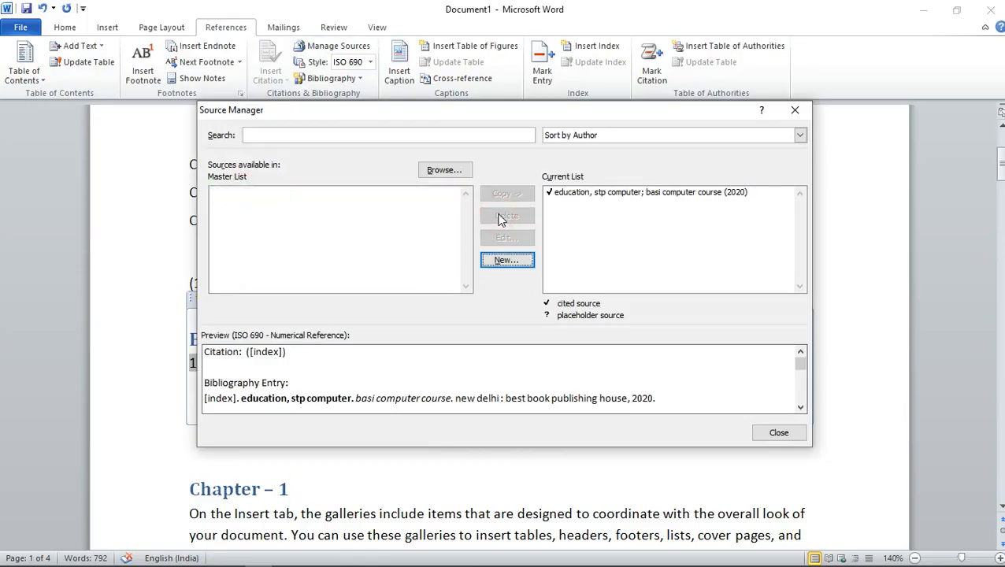
{"action": "left_click", "coordinate": [518, 268]}
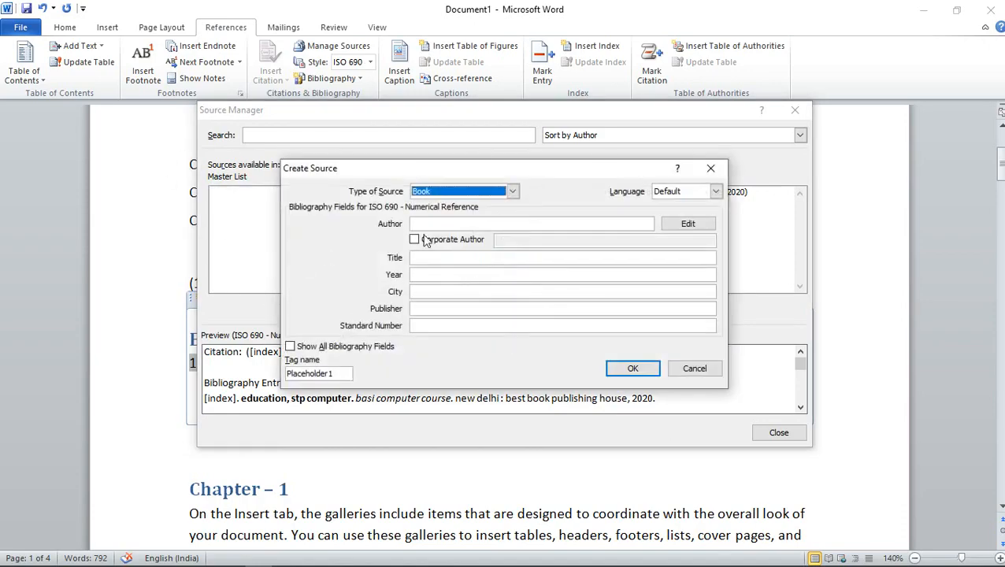
{"action": "left_click", "coordinate": [711, 167]}
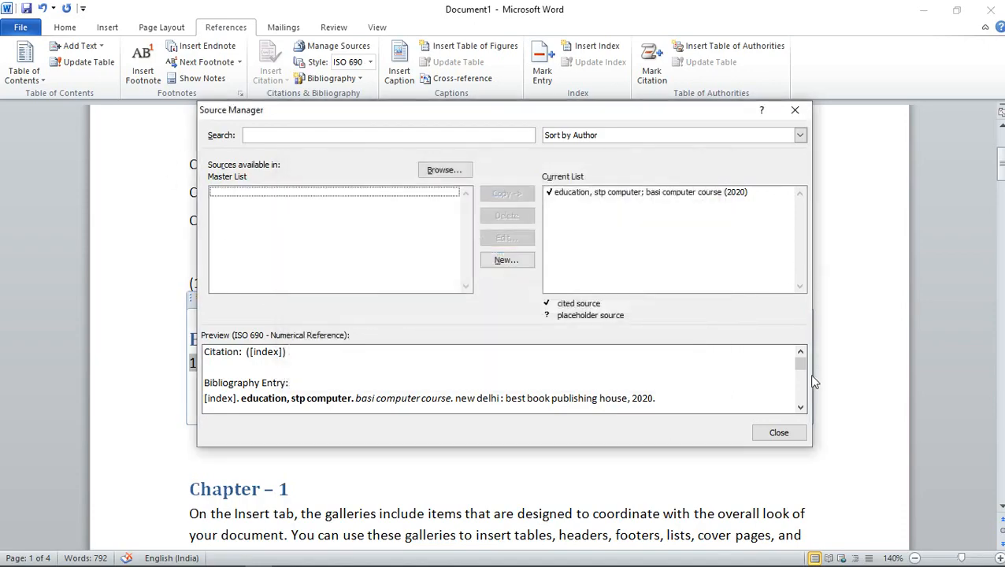
{"action": "left_click", "coordinate": [784, 432]}
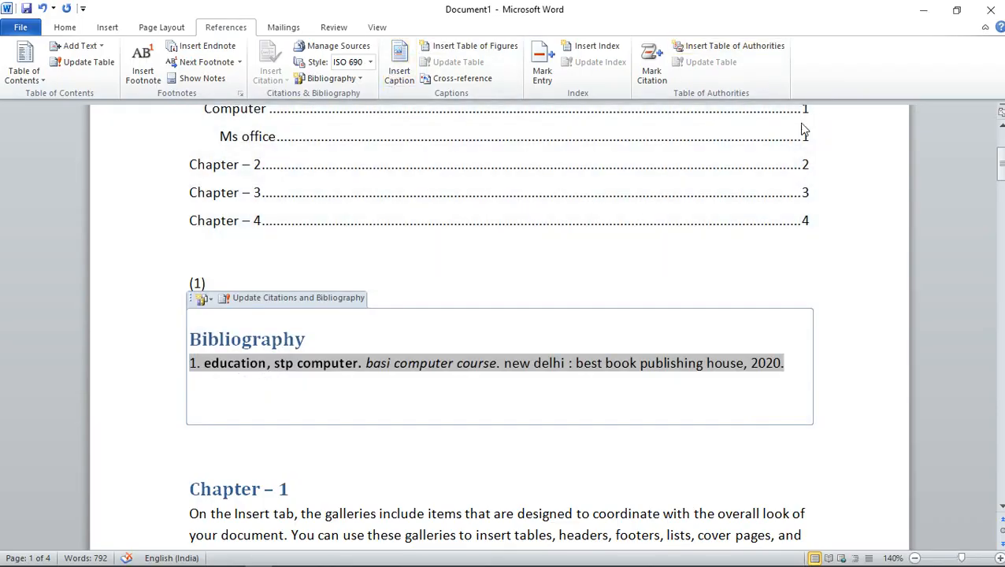
{"action": "scroll", "coordinate": [327, 331], "scroll_direction": "up", "scroll_amount": 1}
{"action": "scroll", "coordinate": [326, 331], "scroll_direction": "up", "scroll_amount": 2}
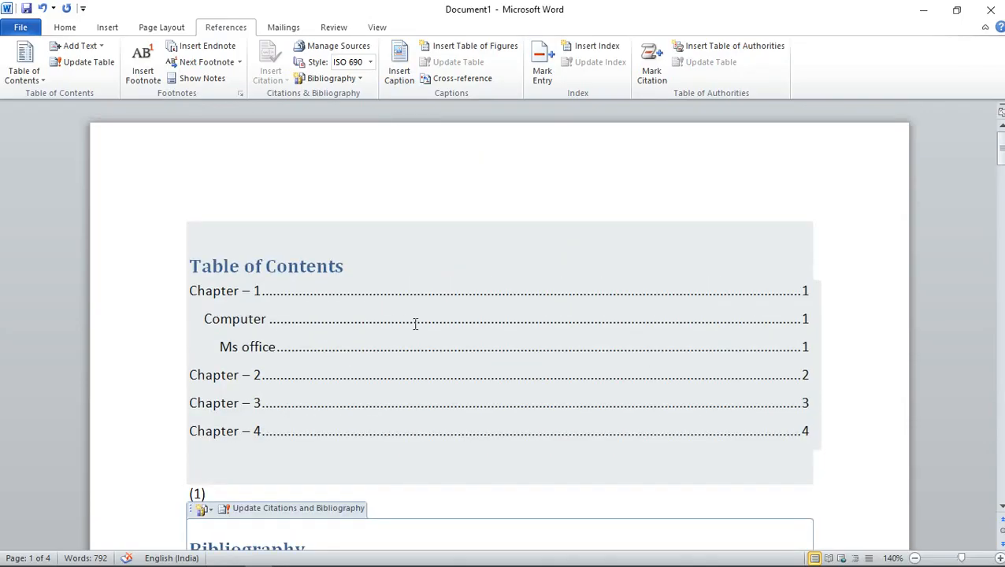
{"action": "scroll", "coordinate": [832, 336], "scroll_direction": "down", "scroll_amount": 3}
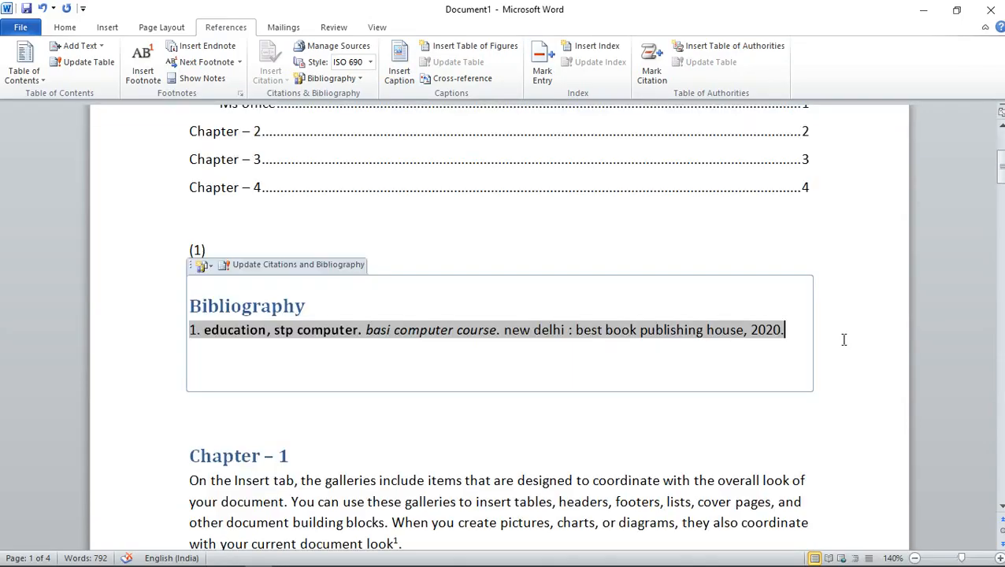